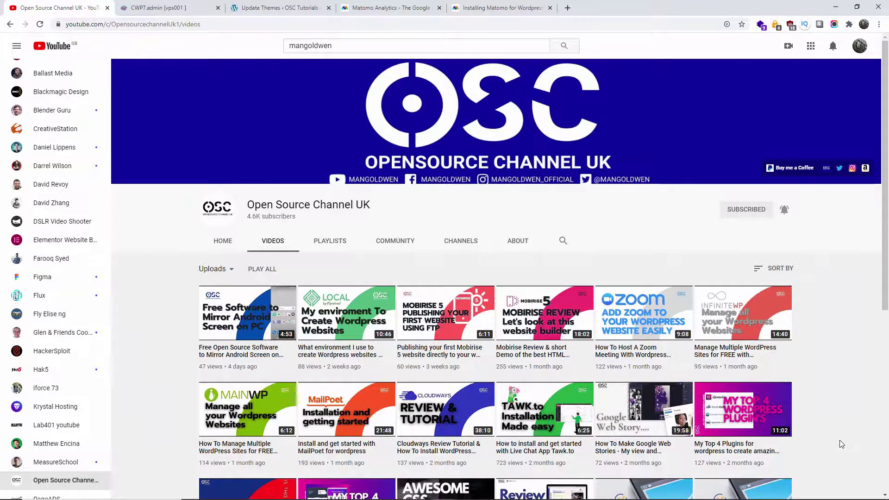
Step: Switch from YouTube to the 'Matomo Analytics' browser tab showing matomo.org
click(343, 3)
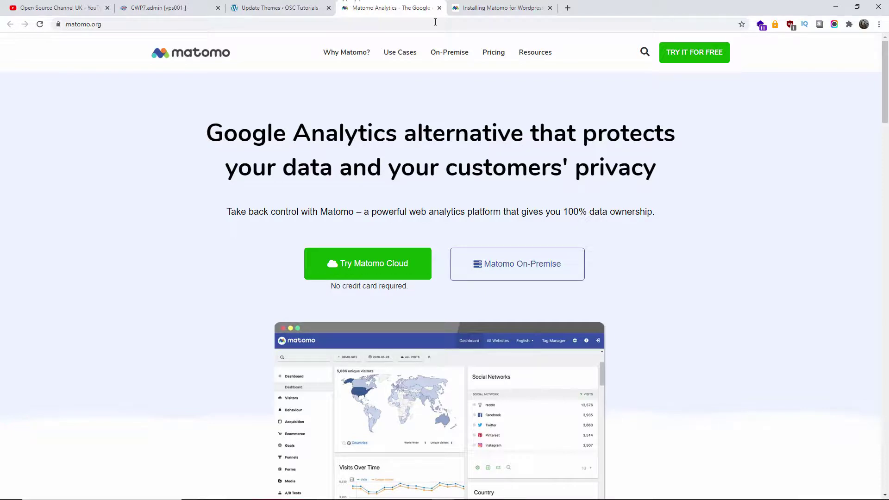
scroll(508, 135, down, 5)
scroll(508, 135, down, 18)
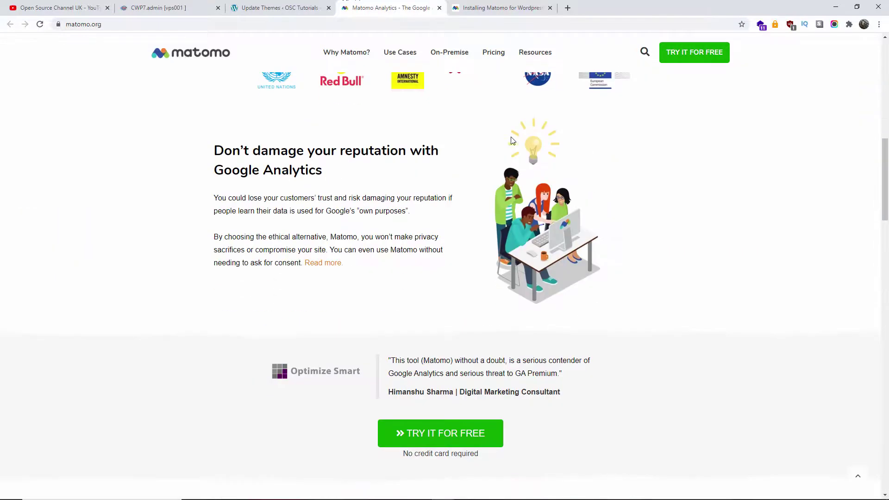
scroll(520, 149, down, 6)
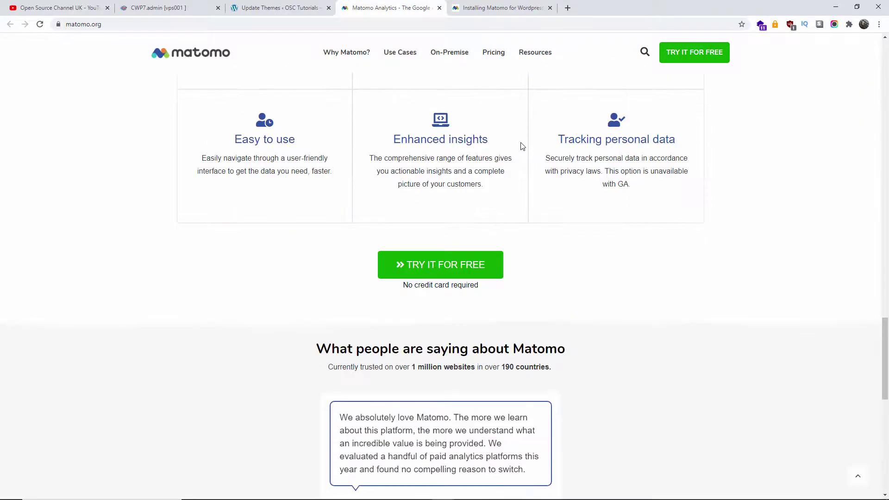
scroll(545, 201, down, 6)
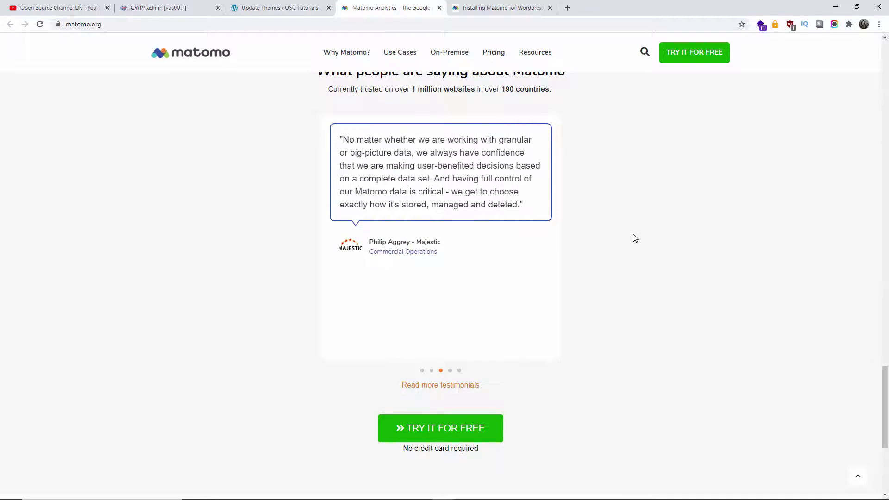
scroll(634, 238, down, 5)
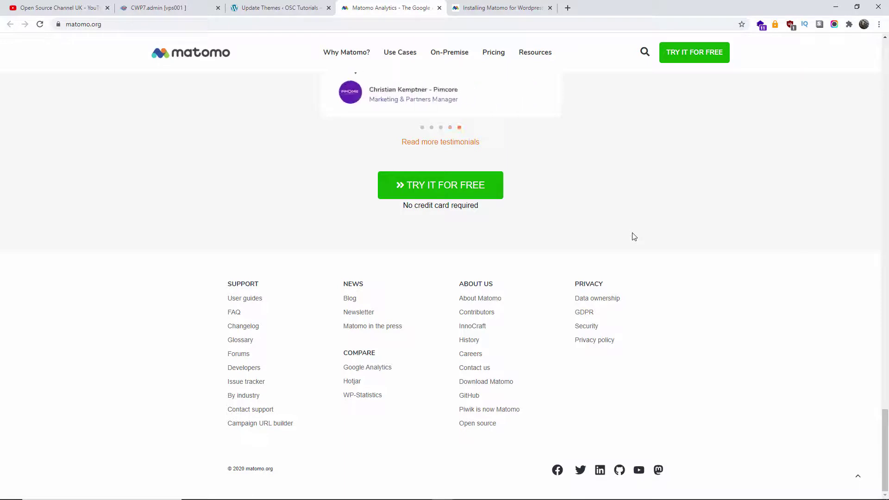
click(245, 3)
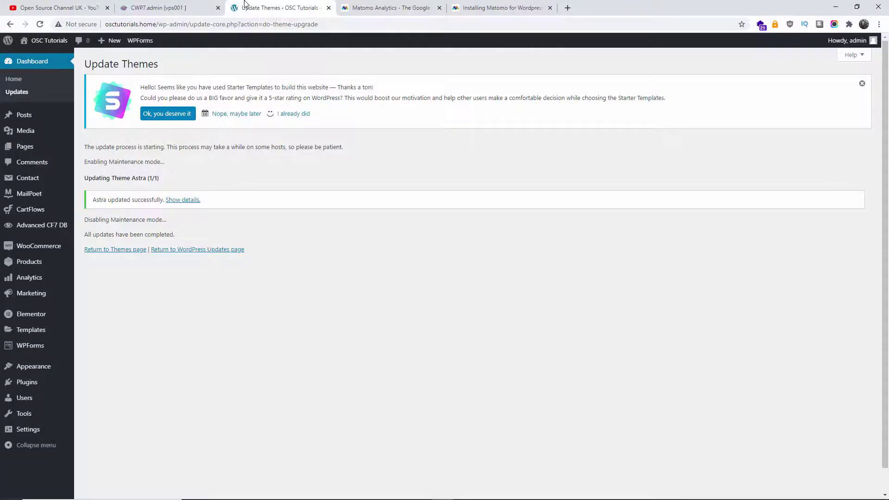
click(368, 9)
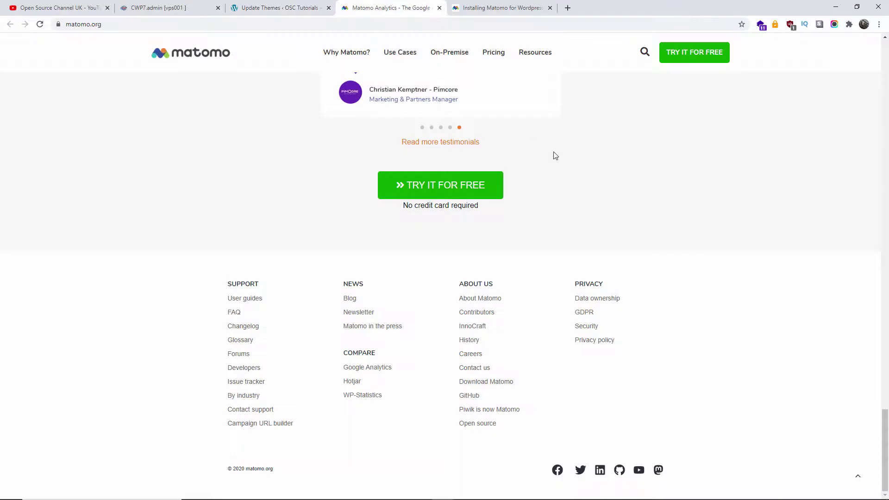
drag(884, 449, 885, 81)
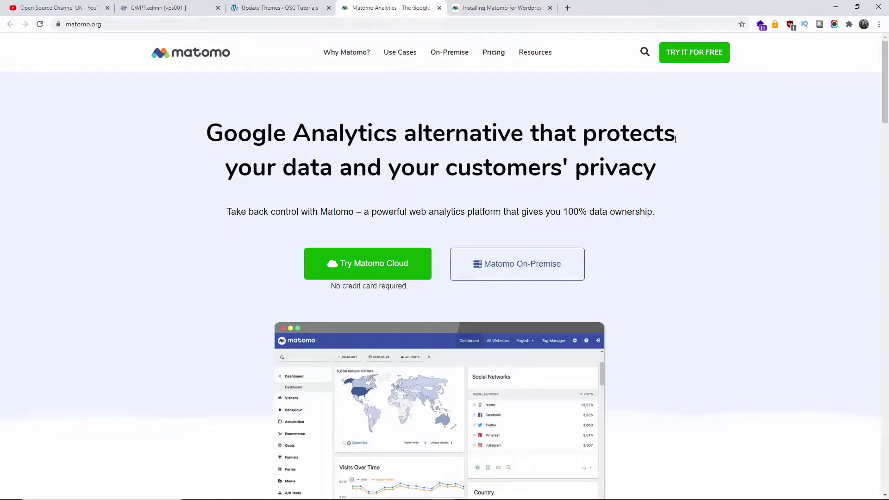
Step: Go through the Matomo On-Premise page to the Installing Matomo user guide
click(569, 265)
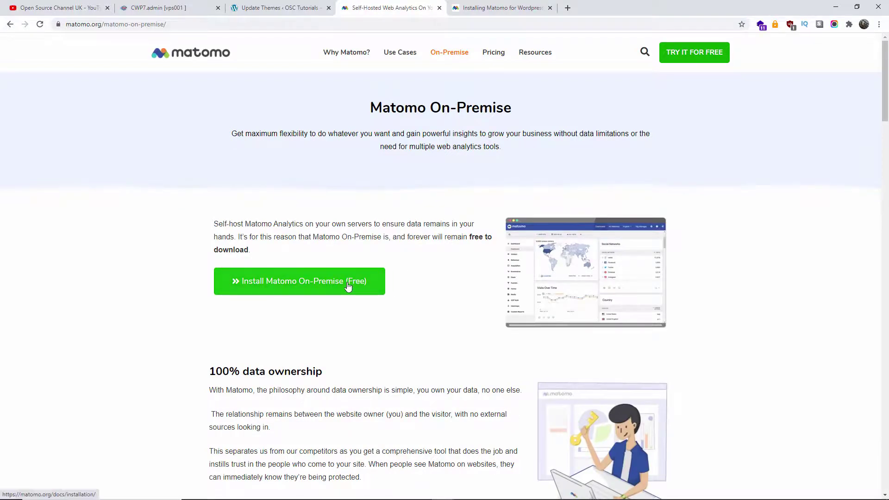
scroll(438, 302, down, 1)
scroll(436, 294, down, 5)
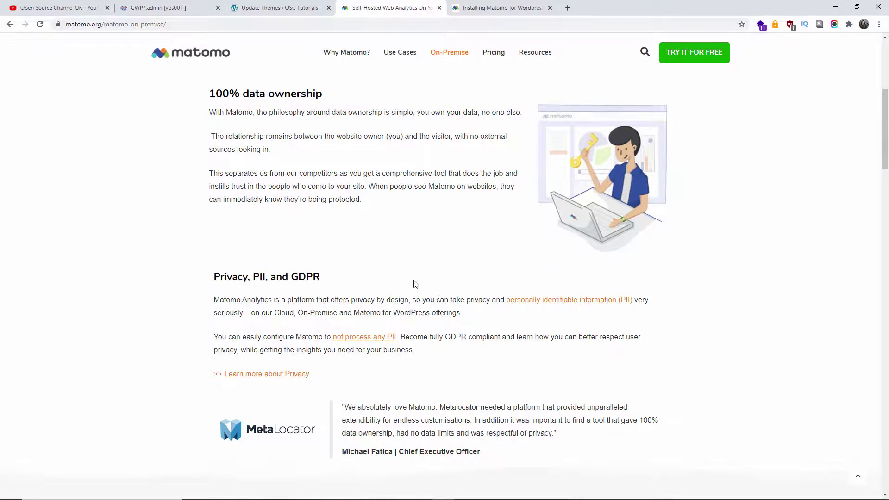
scroll(415, 282, up, 5)
click(336, 249)
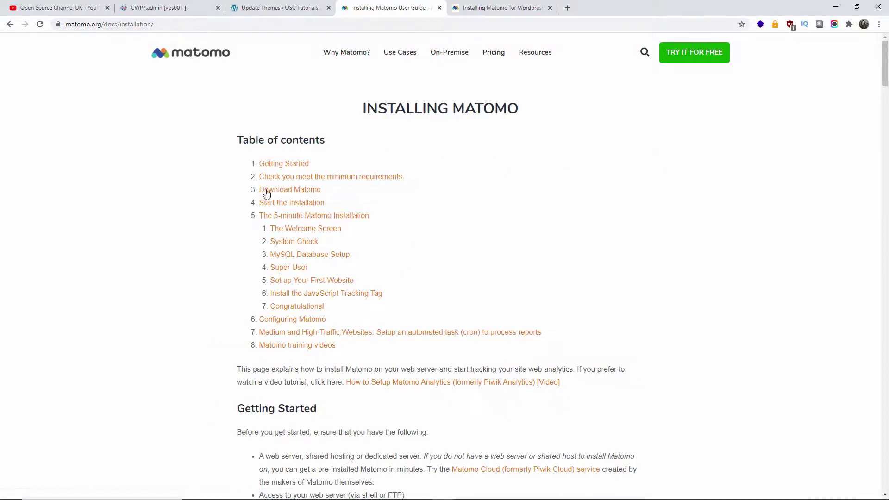
Step: Jump to Download Matomo and open the Matomo for WordPress install guide
click(270, 190)
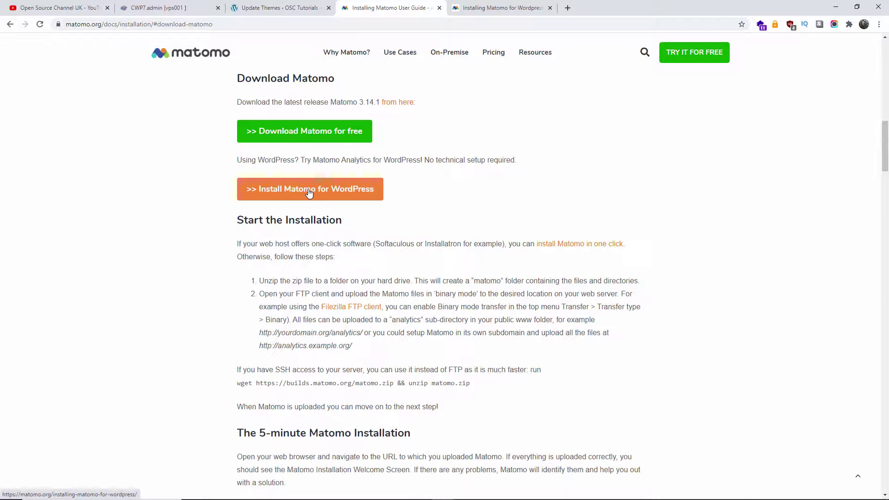
click(309, 193)
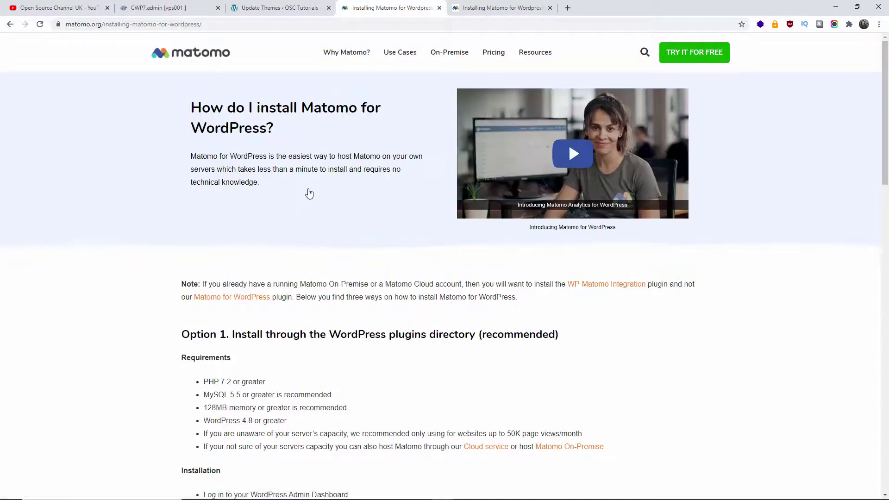
scroll(311, 193, down, 1)
scroll(313, 192, down, 3)
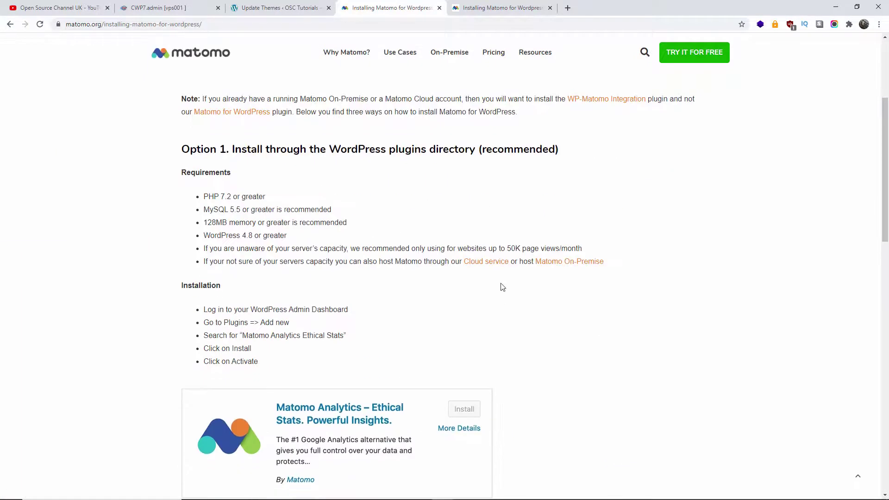
scroll(500, 288, up, 4)
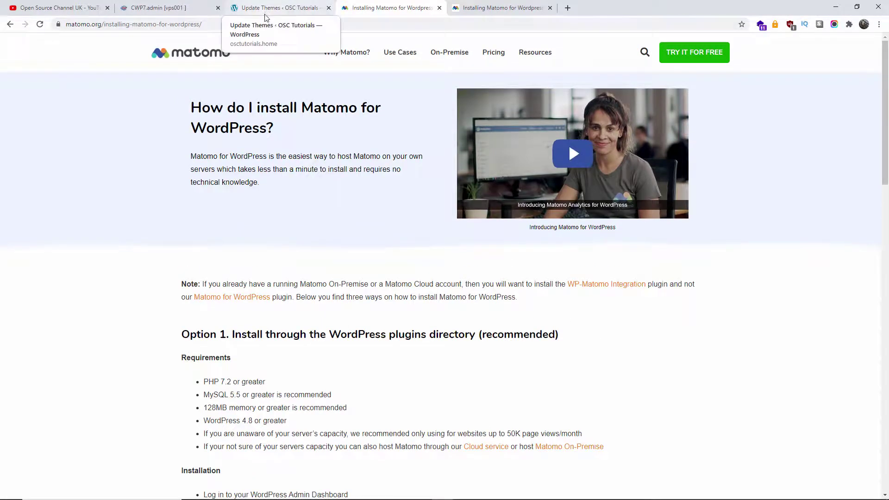
scroll(462, 329, down, 2)
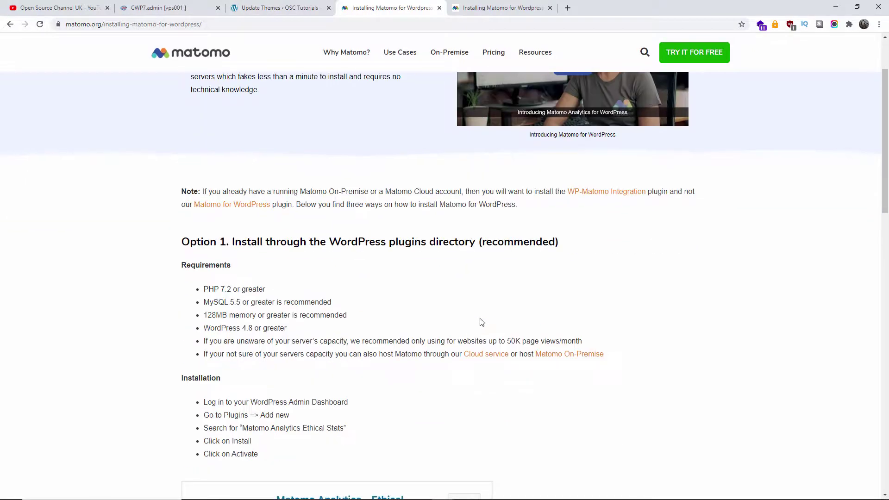
scroll(482, 321, down, 3)
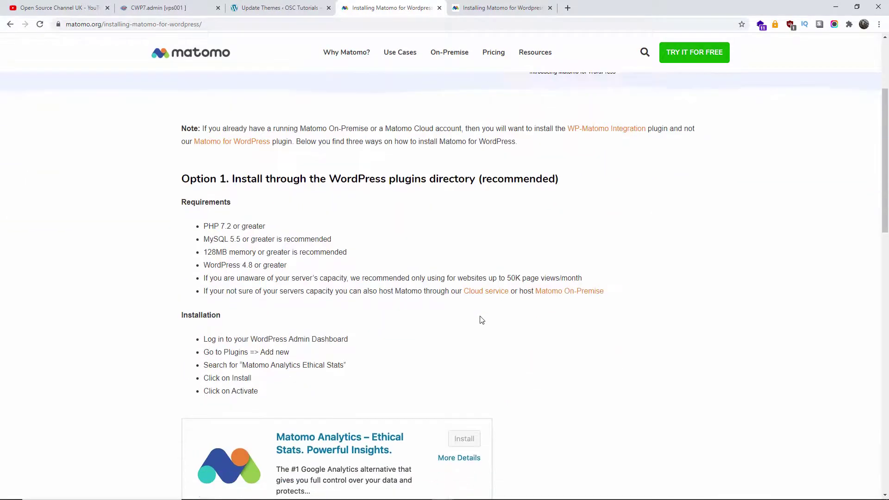
Step: Copy the search term 'Matomo Analytics Ethical Stats' and return to the WordPress admin tab
drag(194, 264, 411, 310)
click(290, 288)
drag(243, 289, 341, 290)
right_click(341, 289)
click(354, 297)
click(299, 6)
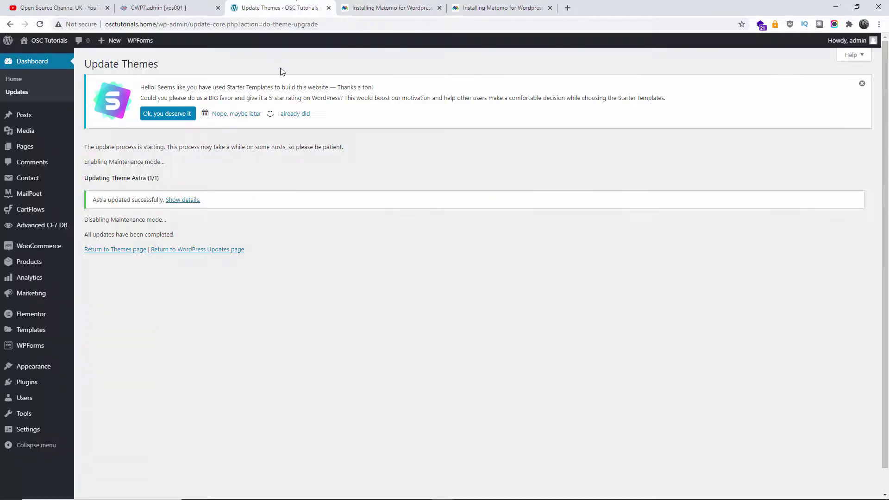
Step: Paste 'Matomo Analytics Ethical Stats' into the Plugins > Add New search box
mouse_move(44, 389)
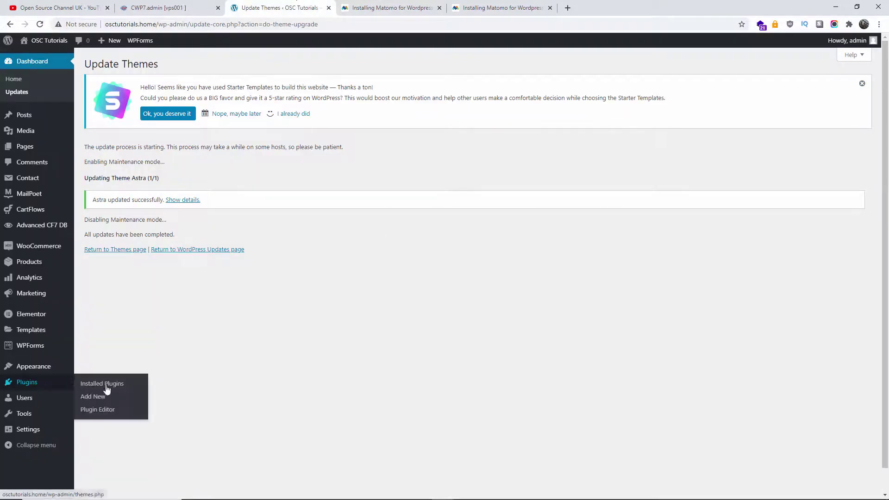
click(113, 400)
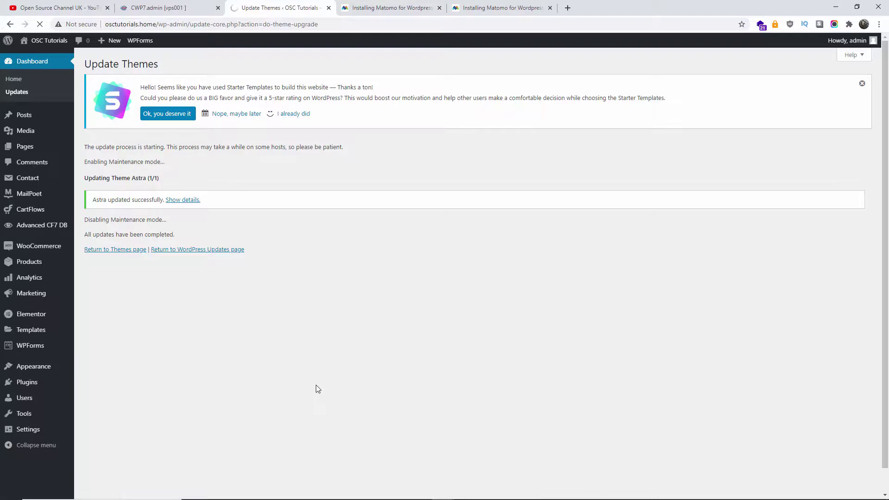
click(767, 90)
right_click(767, 90)
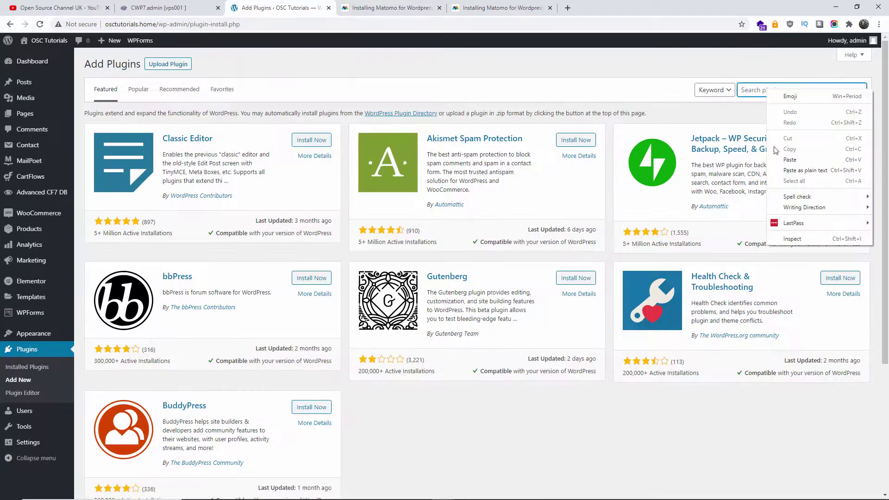
click(787, 159)
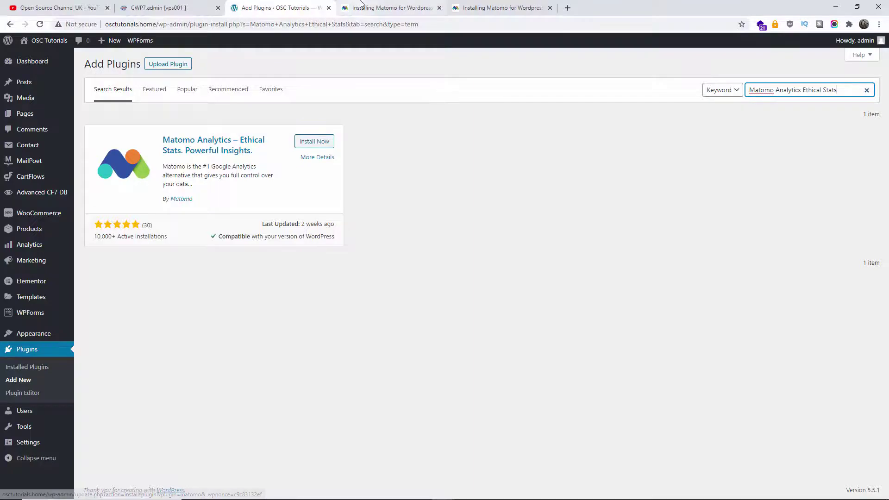
Step: After checking the Matomo site, install and then activate the Matomo Analytics – Ethical Stats plugin
click(361, 8)
click(226, 55)
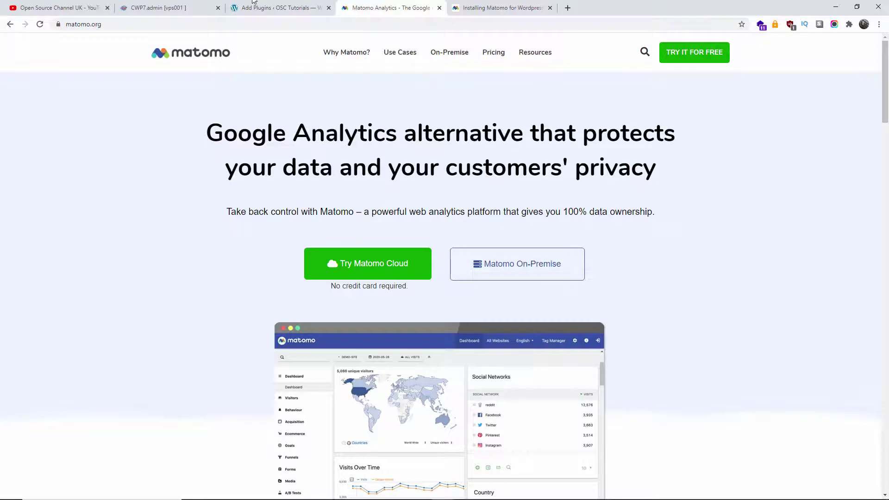
click(272, 8)
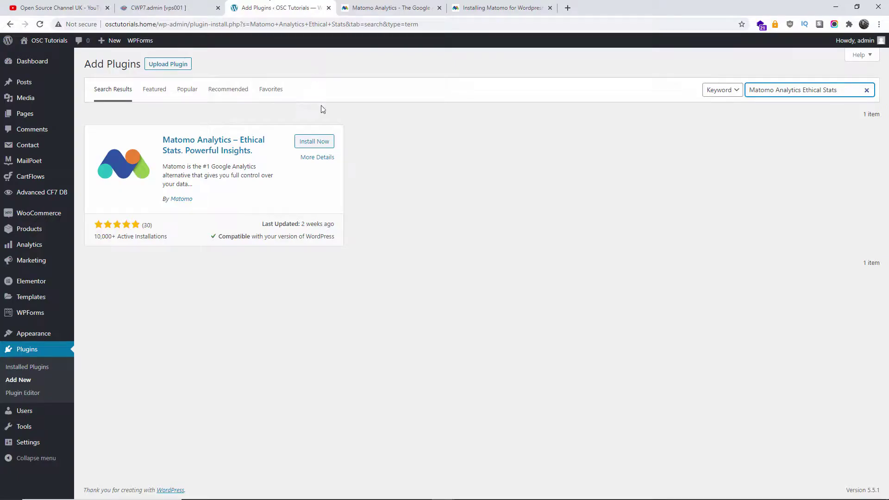
click(308, 143)
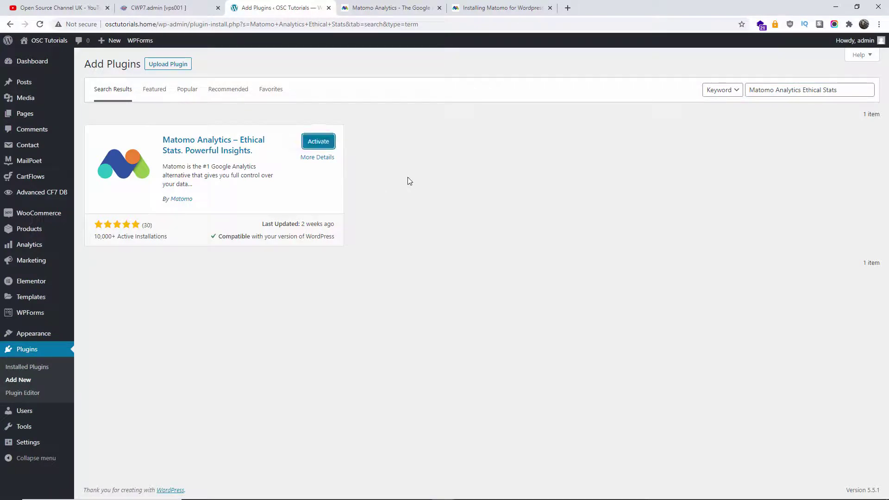
click(317, 142)
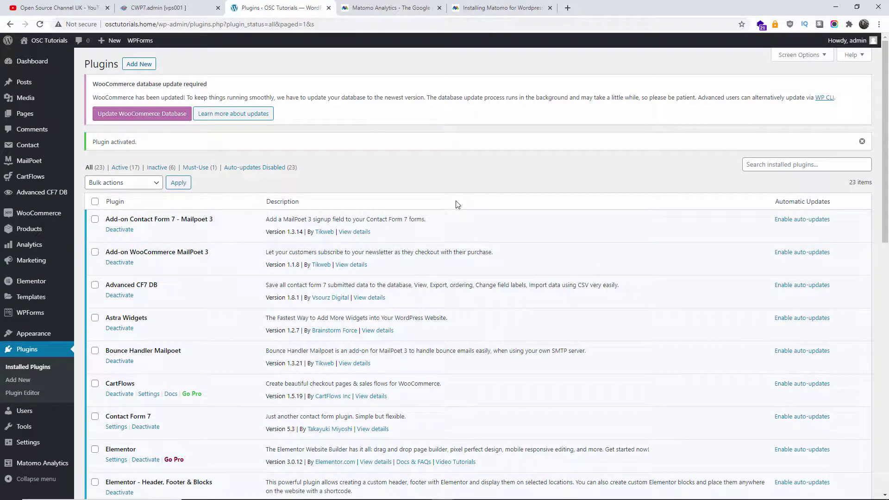
Step: Open Matomo Analytics > Get Started from the admin sidebar
click(35, 469)
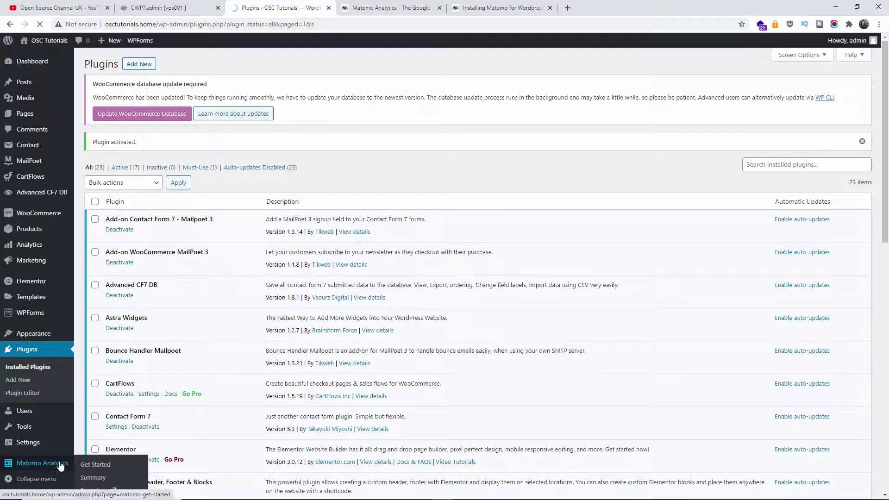
click(102, 466)
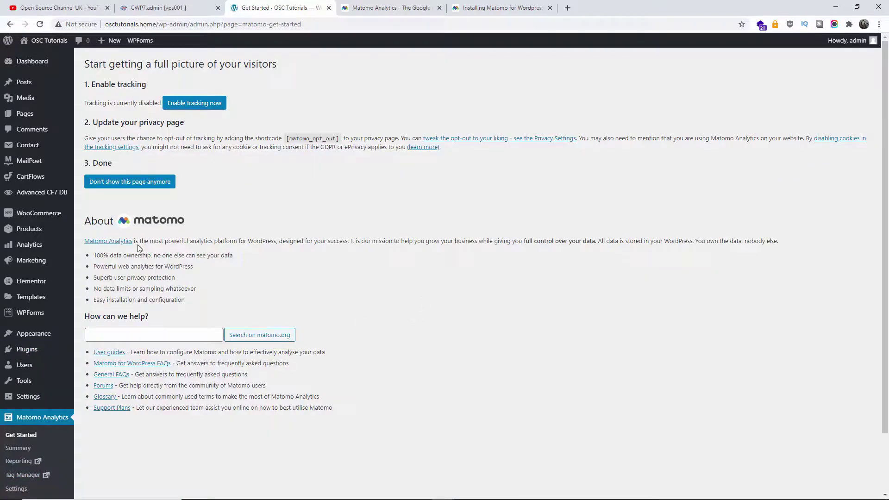
Step: Enable tracking with the 'Enable tracking now' button under 1. Enable tracking
scroll(338, 261, down, 3)
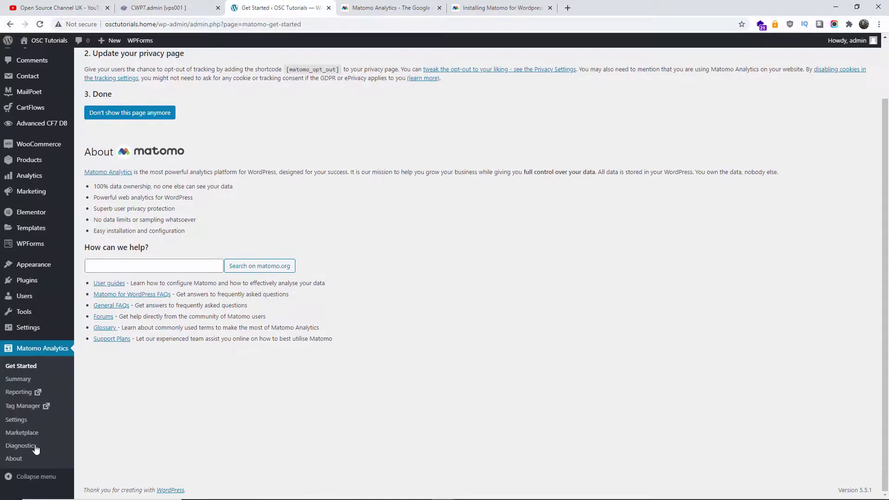
scroll(312, 181, up, 3)
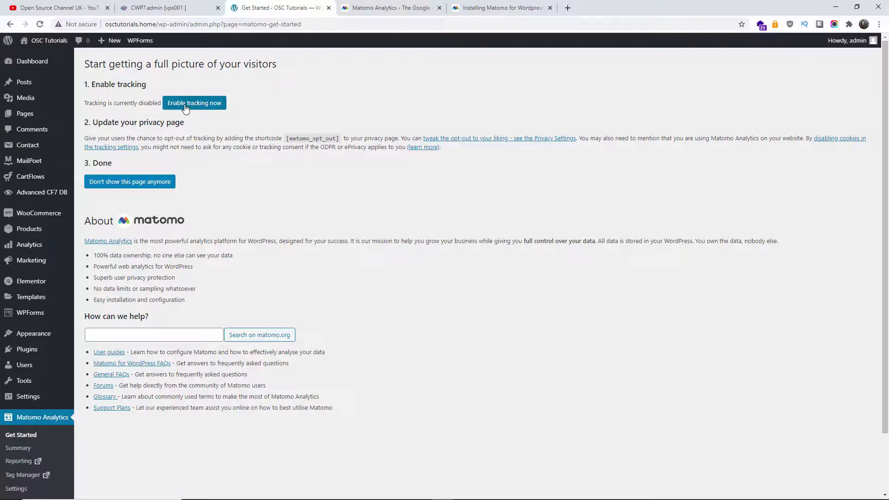
click(185, 104)
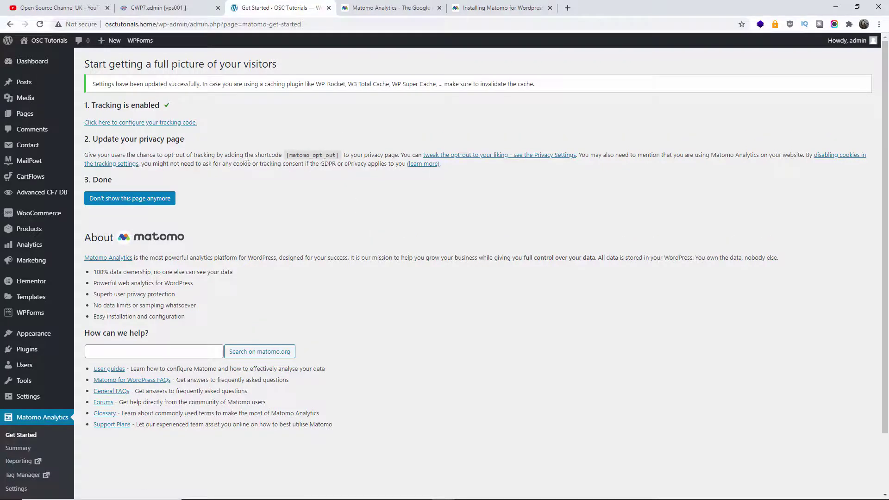
Step: Copy the [matomo_opt_out] shortcode to the clipboard
drag(245, 155, 385, 156)
click(407, 207)
drag(338, 157, 285, 156)
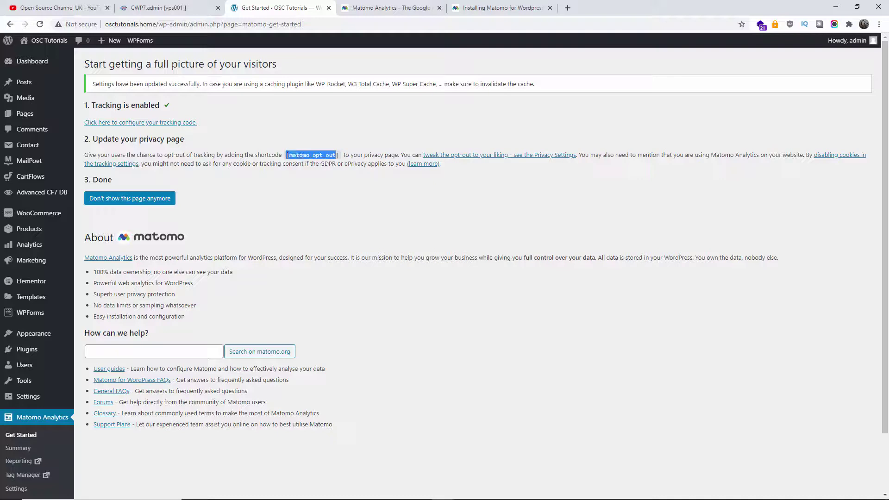
click(339, 156)
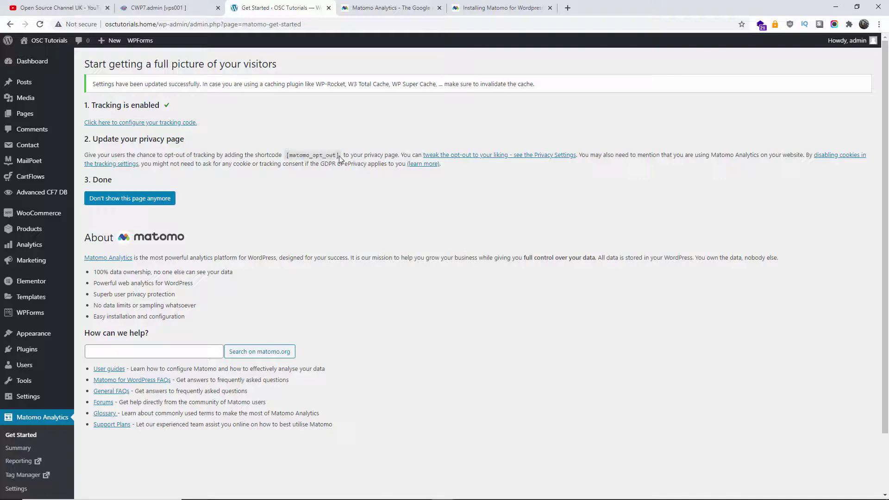
drag(334, 155, 284, 156)
right_click(298, 155)
click(324, 159)
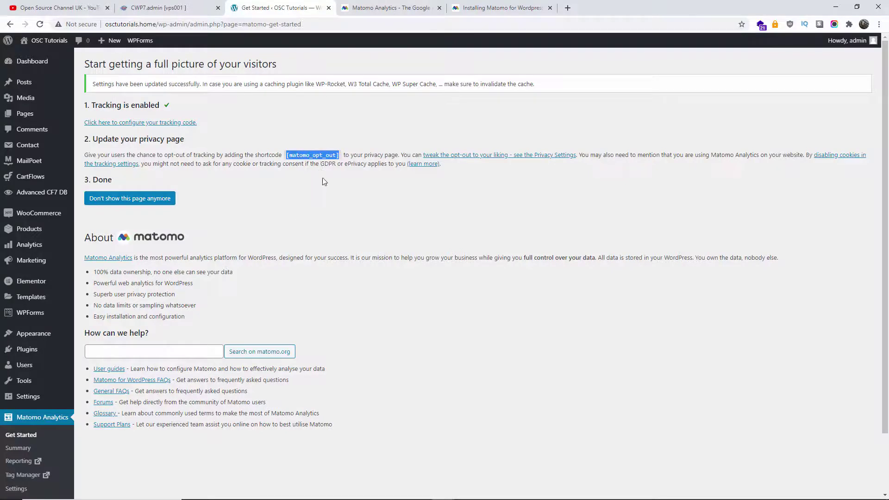
Step: Highlight the GDPR consent sentence, then open the Matomo Summary report
drag(258, 164, 374, 166)
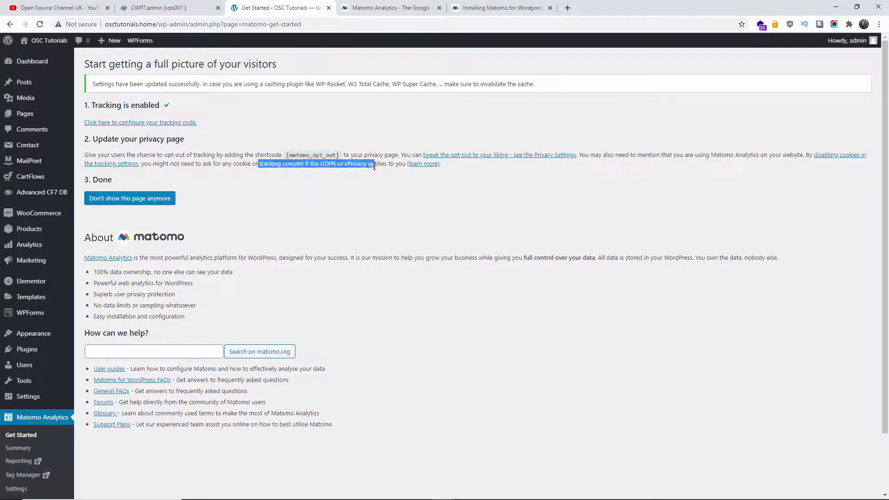
click(371, 190)
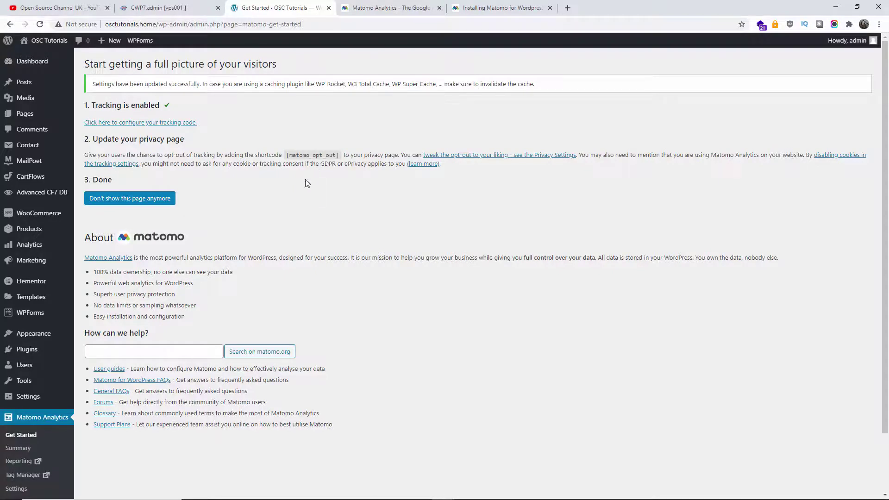
scroll(54, 370, down, 2)
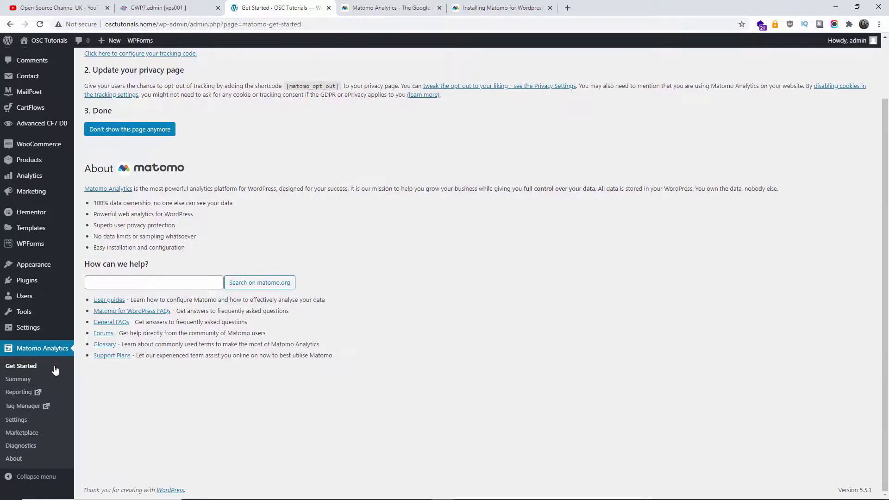
click(19, 381)
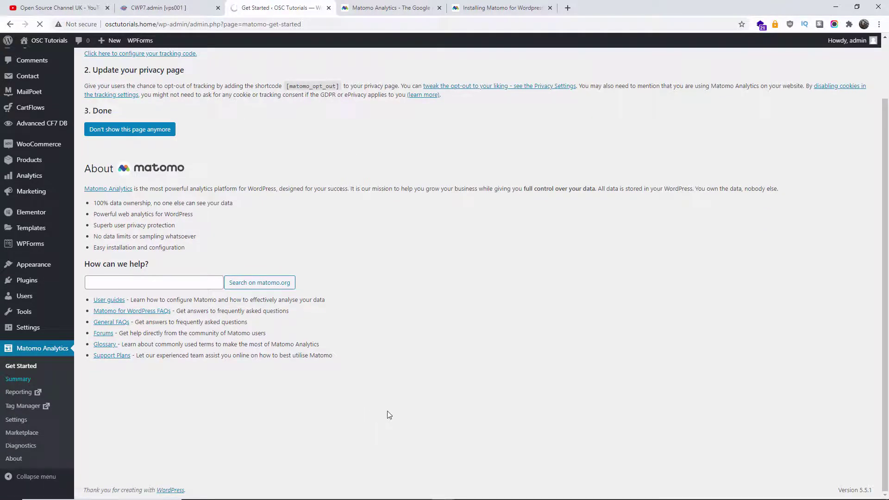
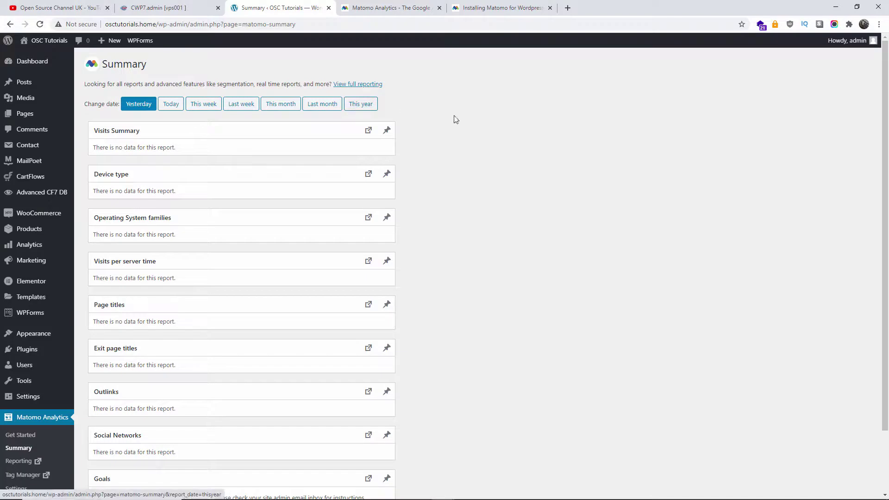
Step: Browse the Matomo Summary reports, then open the Tag Manager's empty Manage Containers list
scroll(35, 391, down, 2)
click(35, 391)
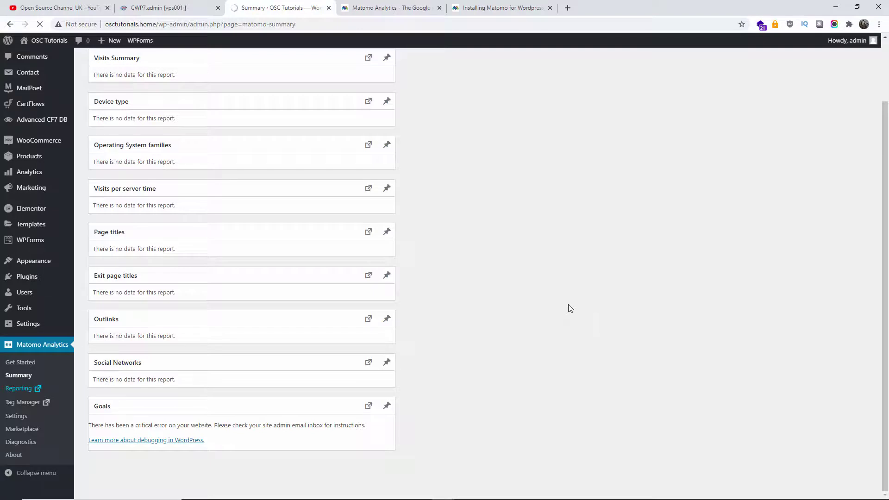
scroll(570, 309, up, 2)
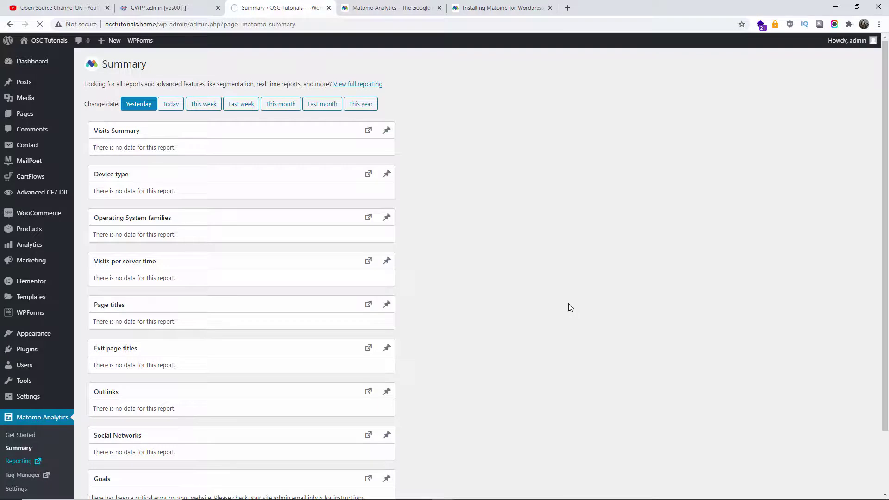
scroll(568, 304, down, 2)
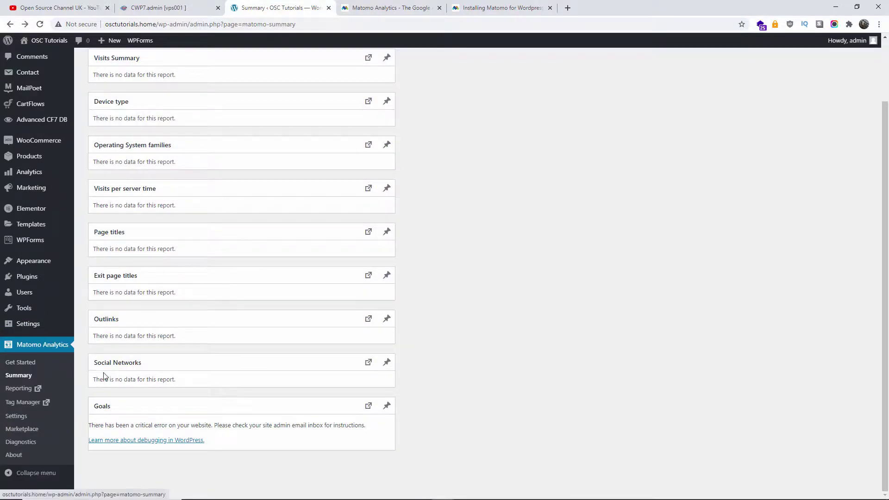
mouse_move(199, 320)
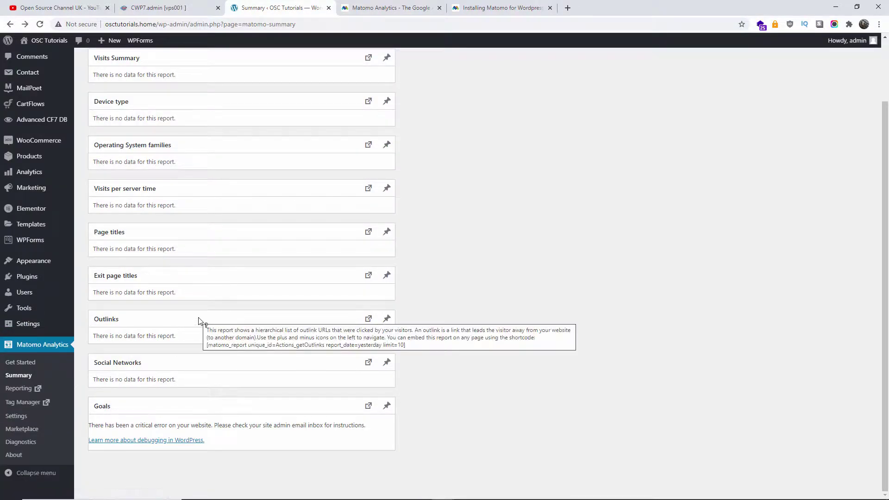
click(27, 405)
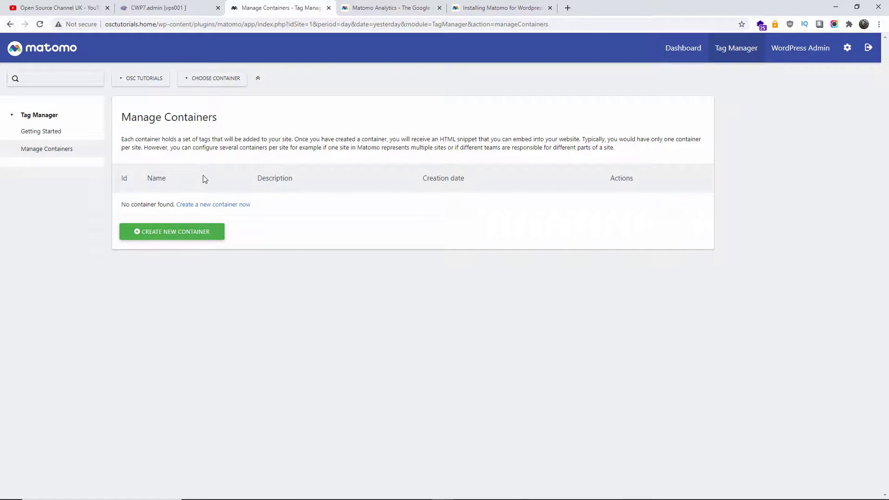
Step: Read the Tag Manager Getting Started guide on tags, triggers and variables, then return to WordPress admin
click(24, 132)
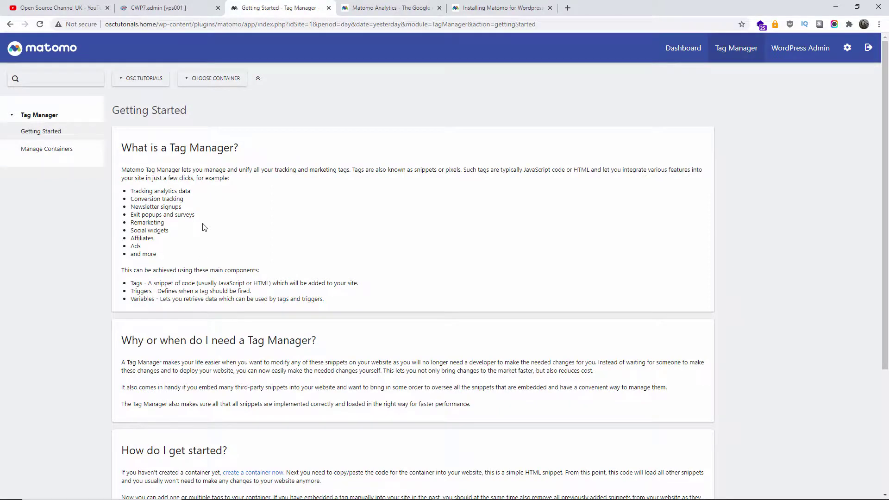
scroll(373, 278, down, 4)
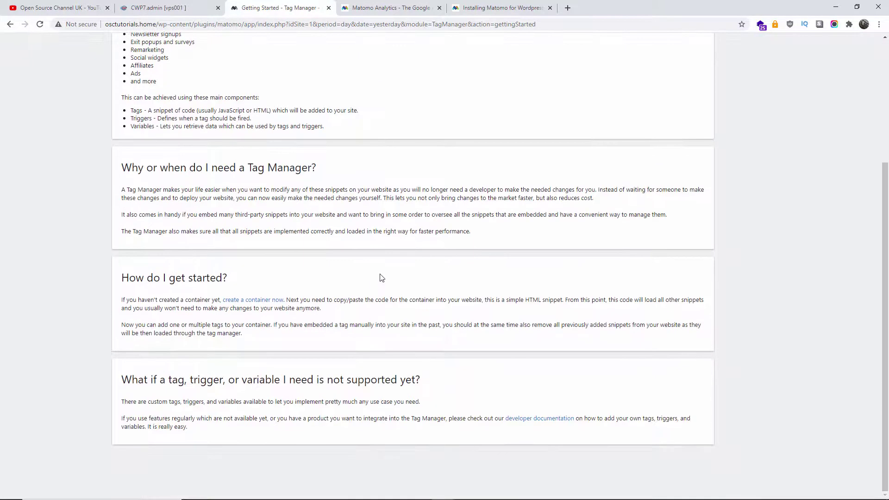
scroll(389, 292, up, 4)
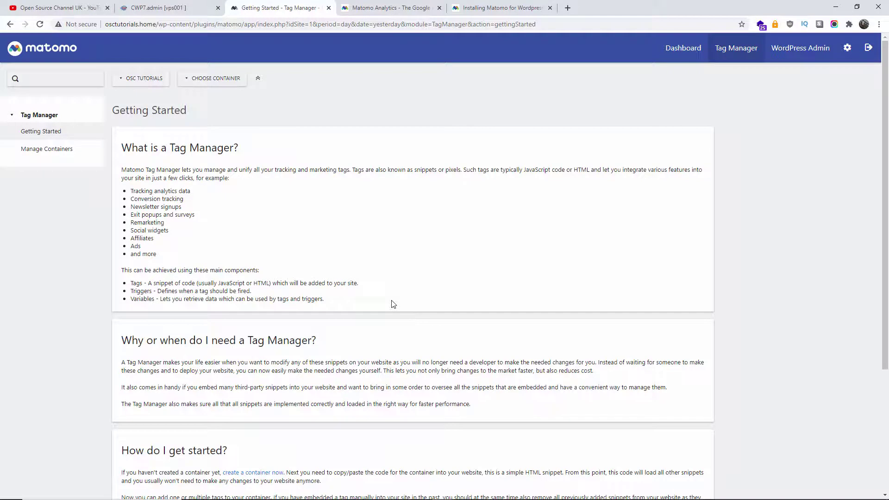
click(803, 57)
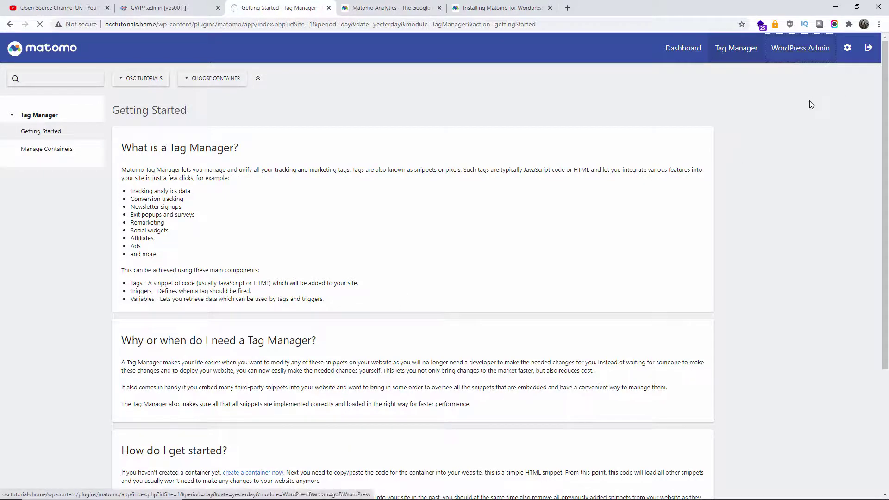
Step: Skim the matomo.org homepage down to its footer, then go back to the WordPress Dashboard
click(391, 7)
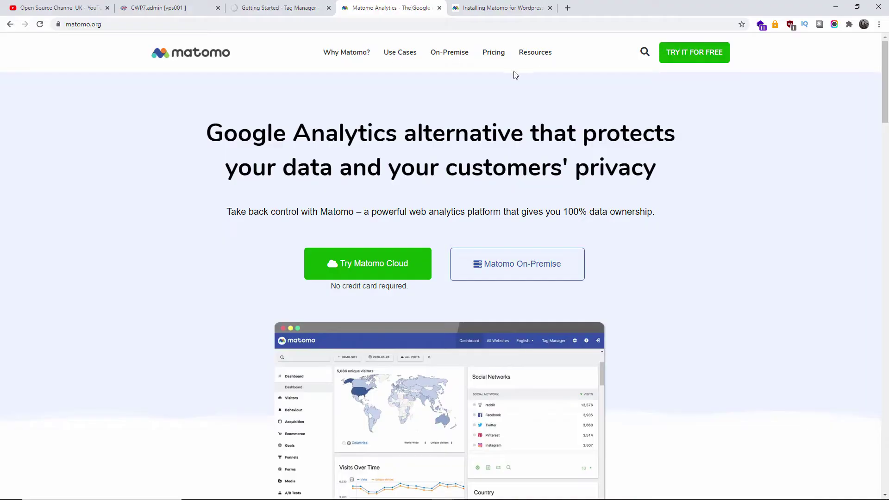
drag(884, 98, 885, 486)
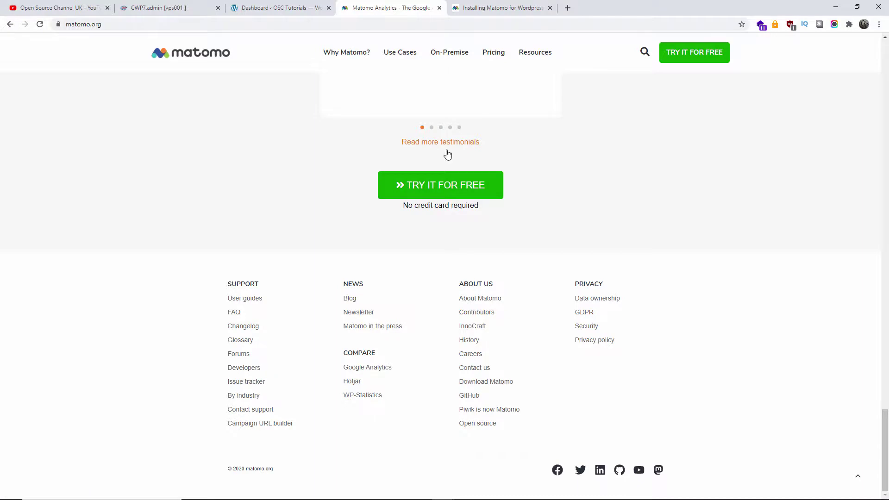
click(306, 7)
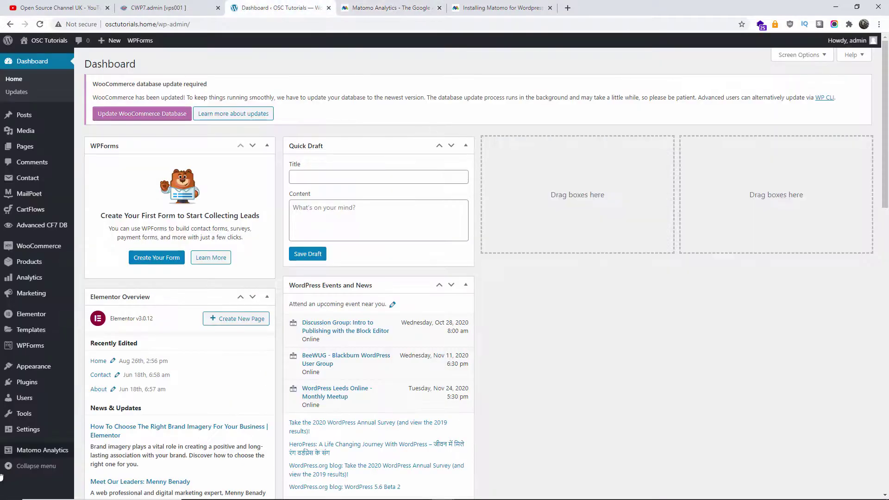
Step: Look through the Matomo Analytics Marketplace plugin cards and open 'Browse all free plugins'
click(27, 450)
click(28, 437)
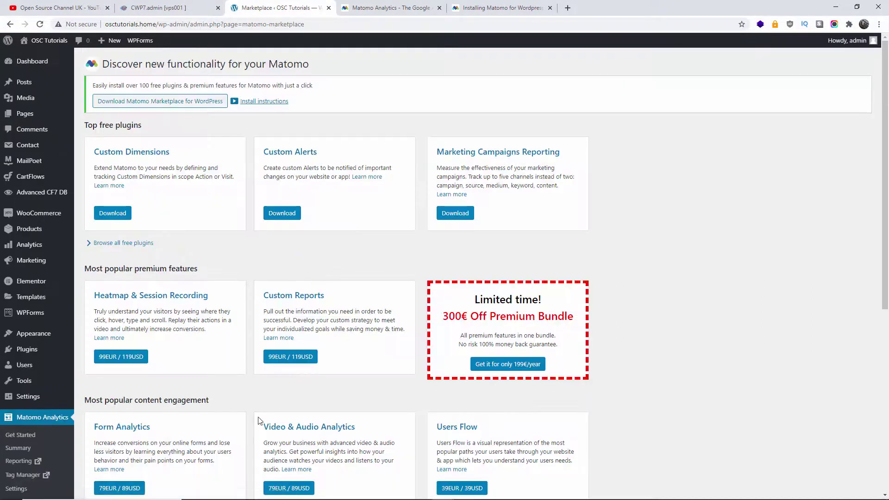
scroll(618, 256, down, 1)
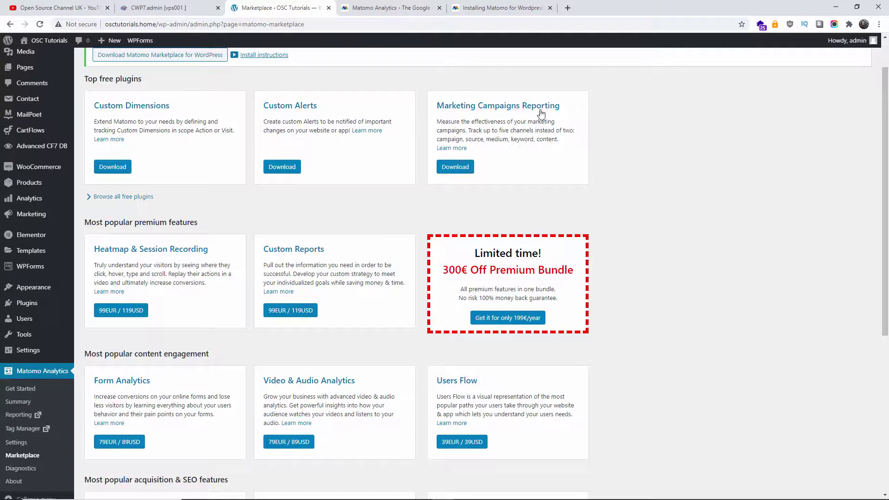
scroll(643, 162, down, 3)
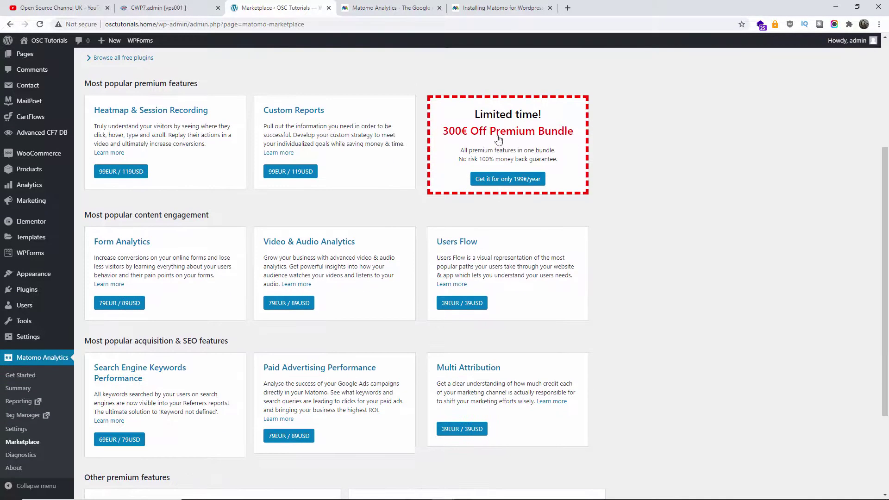
scroll(613, 254, down, 3)
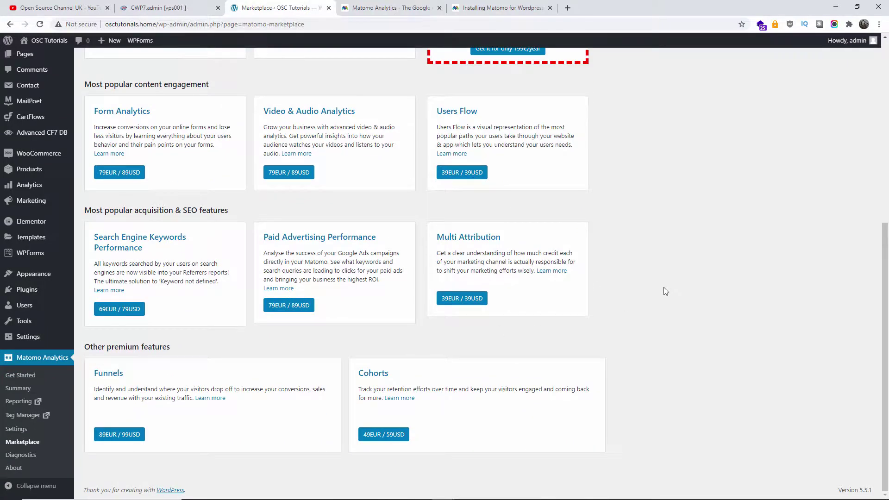
scroll(665, 286, up, 7)
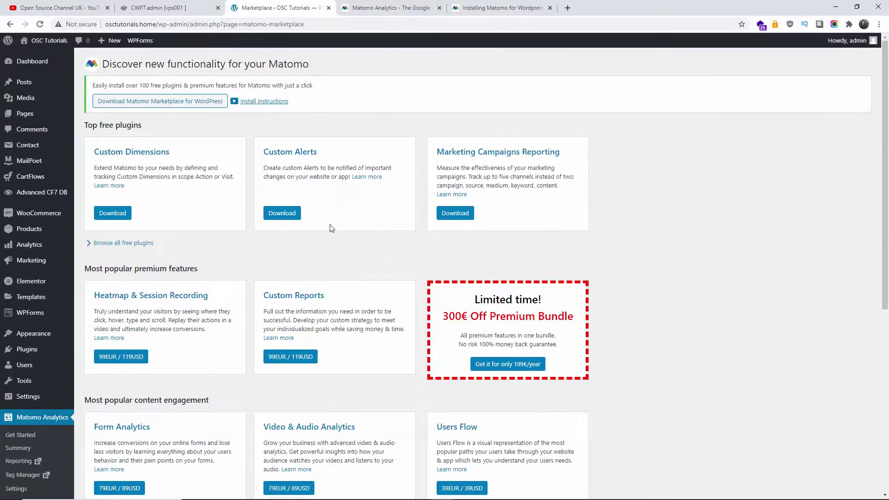
click(116, 244)
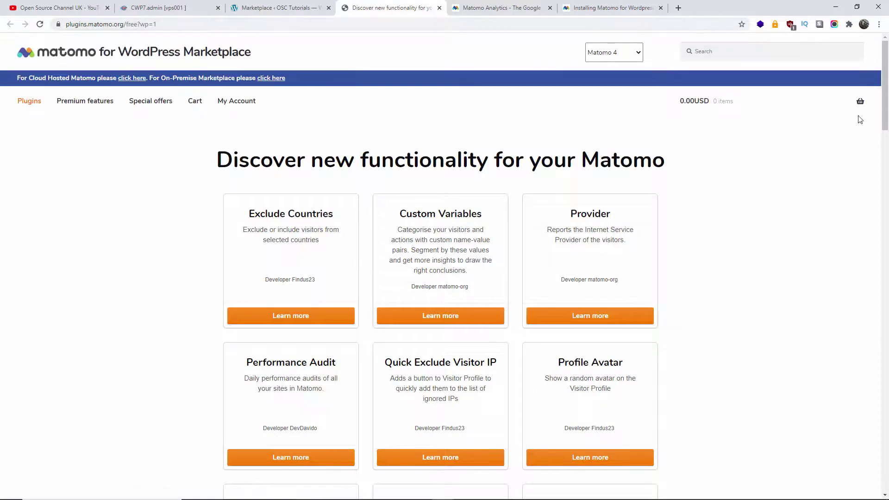
Step: Skim the free plugins grid, close that tab, and open the Matomo Analytics Diagnostics page
drag(885, 115, 887, 458)
click(287, 7)
click(438, 8)
scroll(431, 278, down, 6)
click(19, 455)
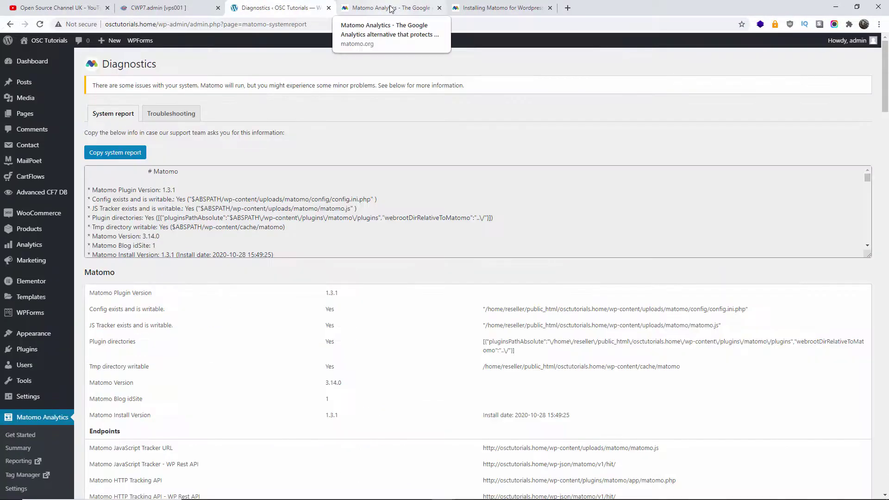
Step: Read through the Diagnostics system report, showing plugin version 1.3.1 and minor issues
scroll(417, 218, down, 5)
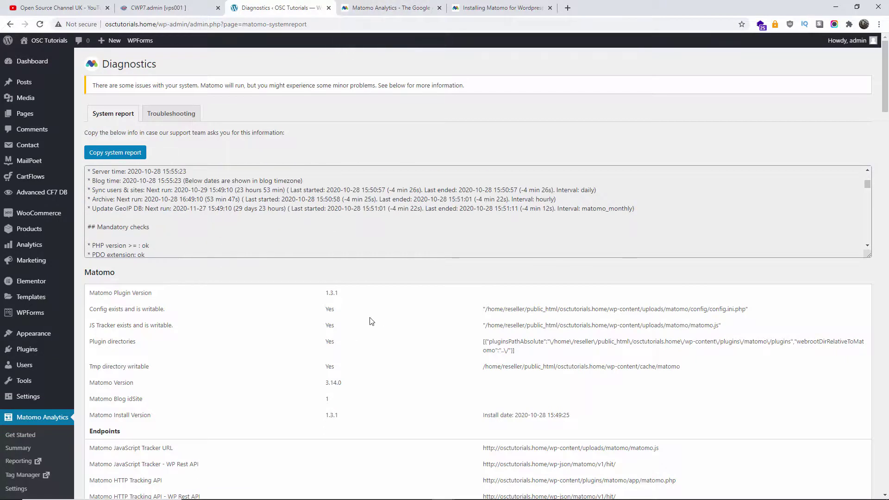
scroll(373, 321, down, 9)
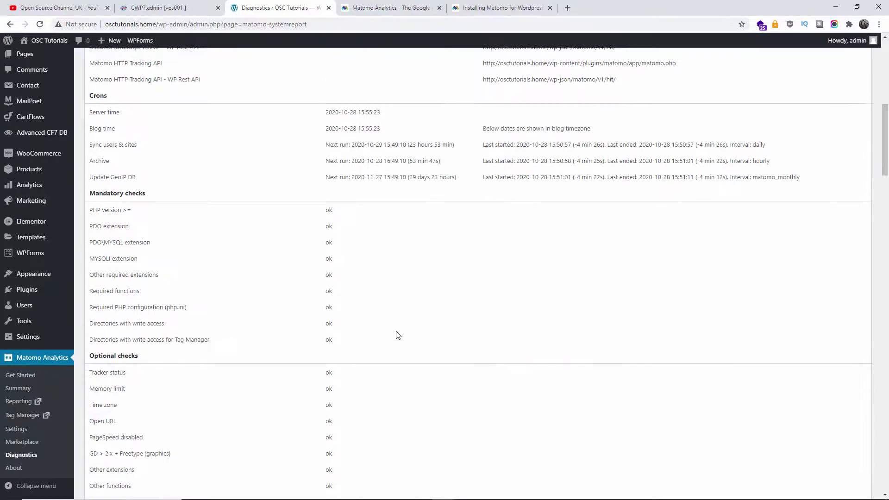
scroll(398, 335, down, 6)
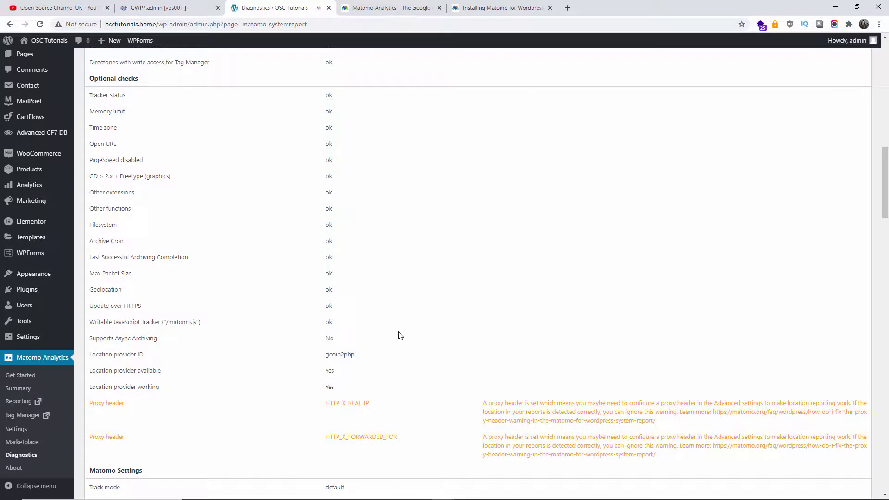
scroll(400, 335, down, 8)
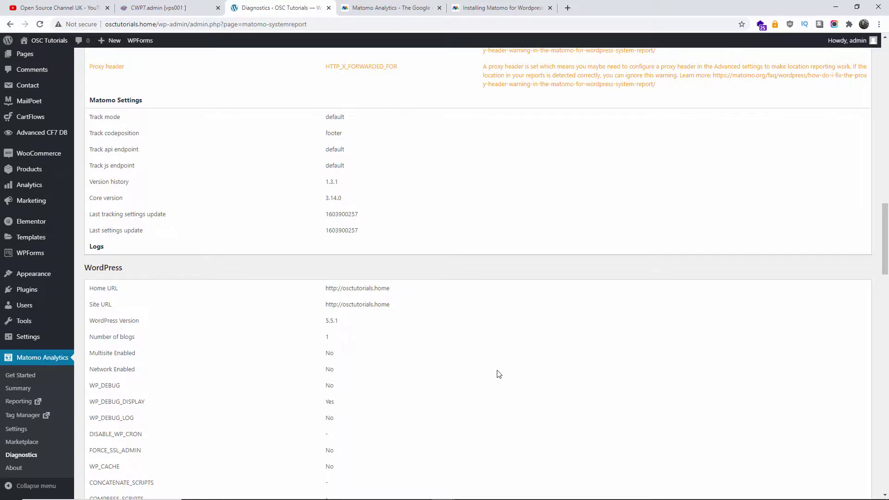
scroll(498, 374, down, 3)
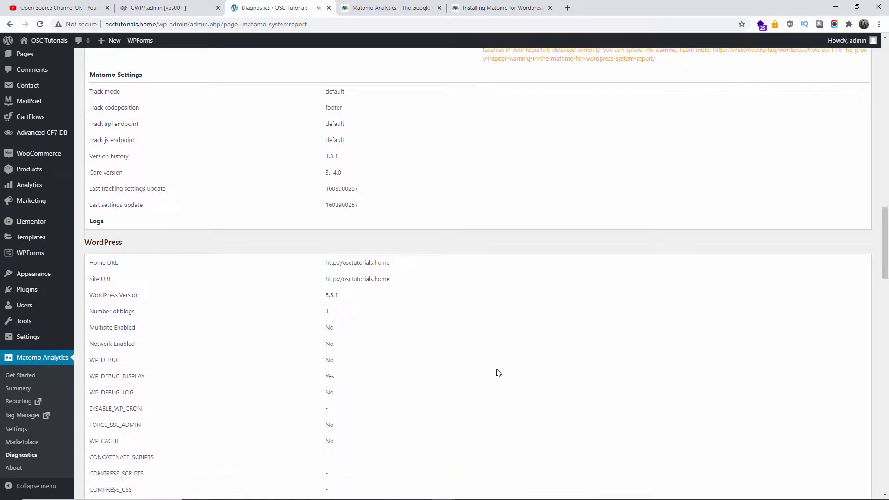
scroll(493, 373, down, 5)
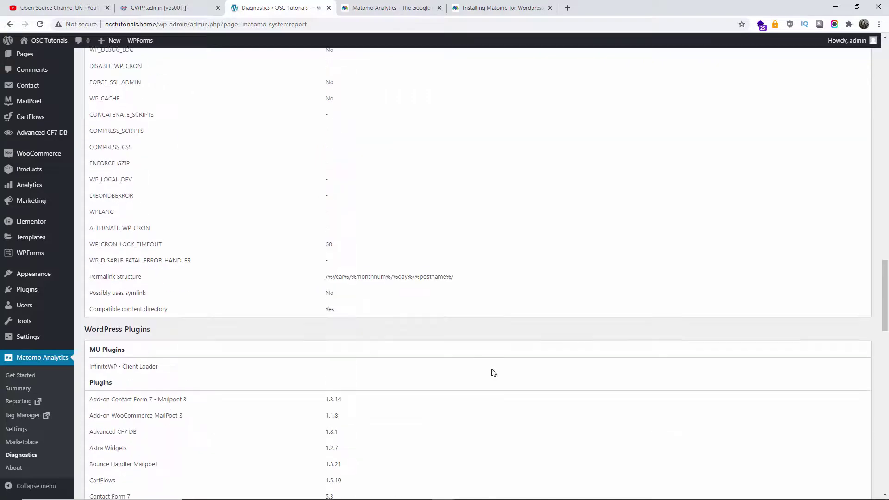
drag(882, 330, 885, 472)
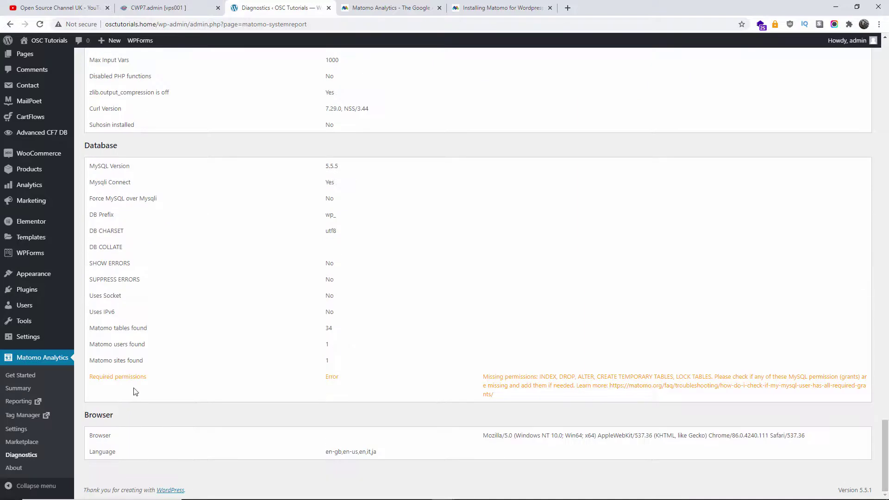
drag(96, 376, 620, 399)
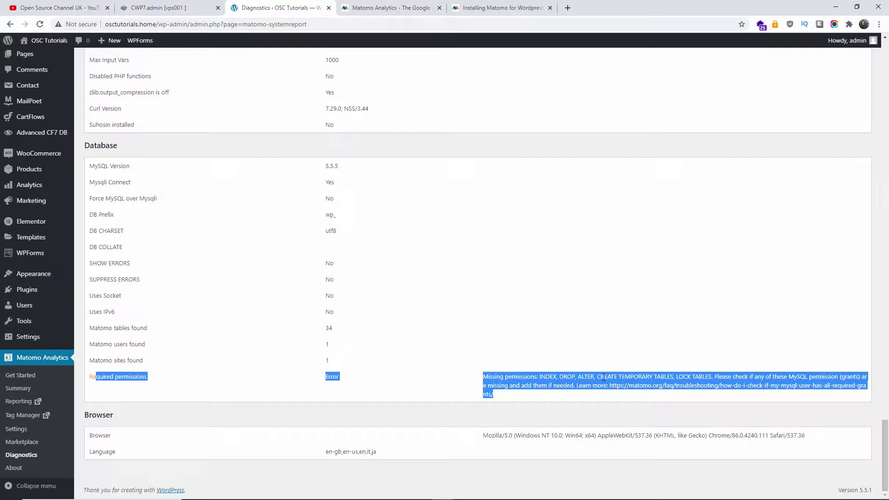
click(552, 396)
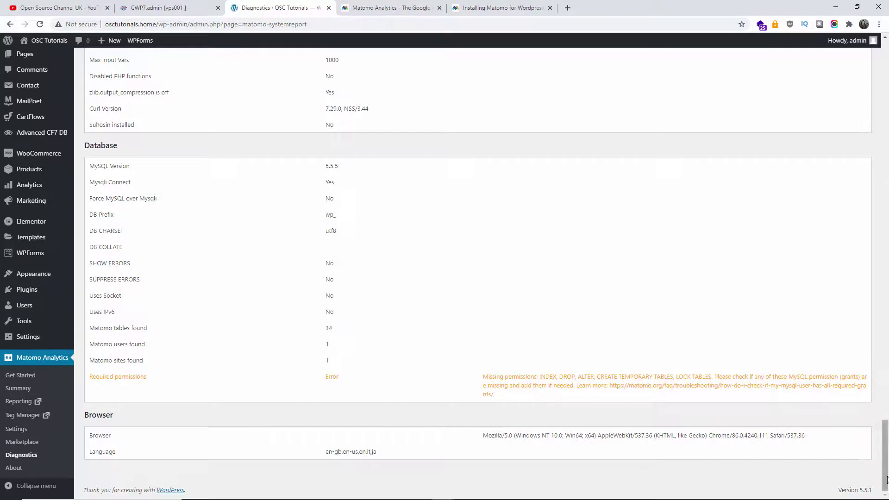
drag(885, 481, 885, 103)
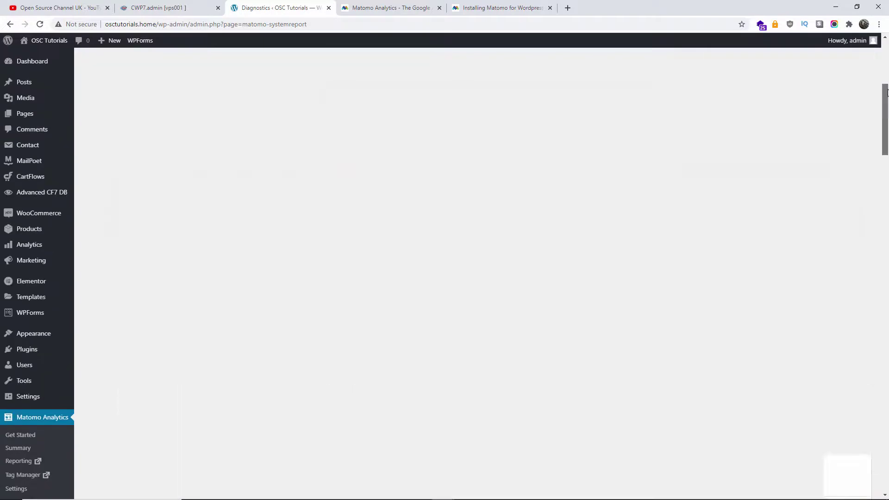
Step: Check the CWP7 tab, then bring up the matomo.org 'Installing Matomo for WordPress' guide
click(173, 7)
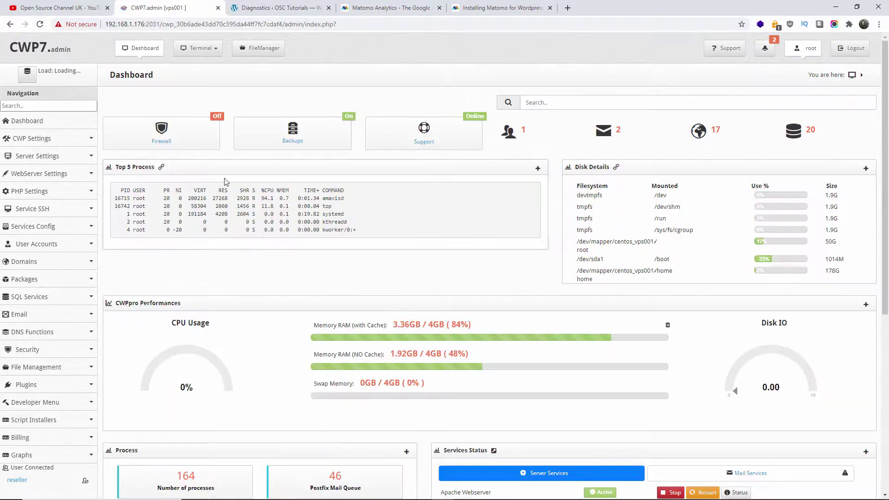
click(269, 10)
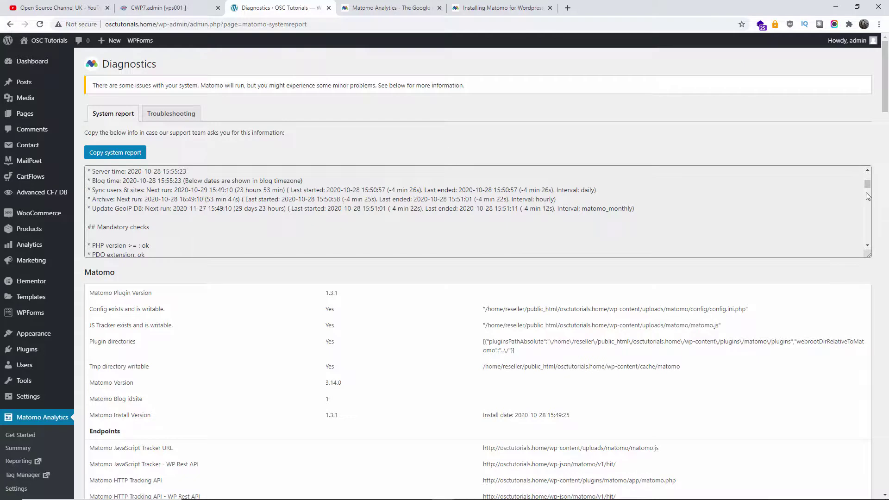
drag(868, 198, 869, 242)
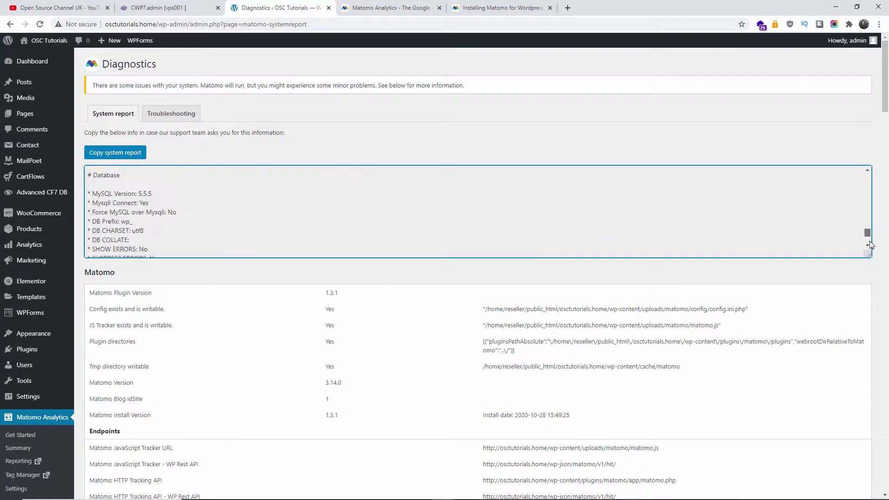
scroll(869, 242, down, 5)
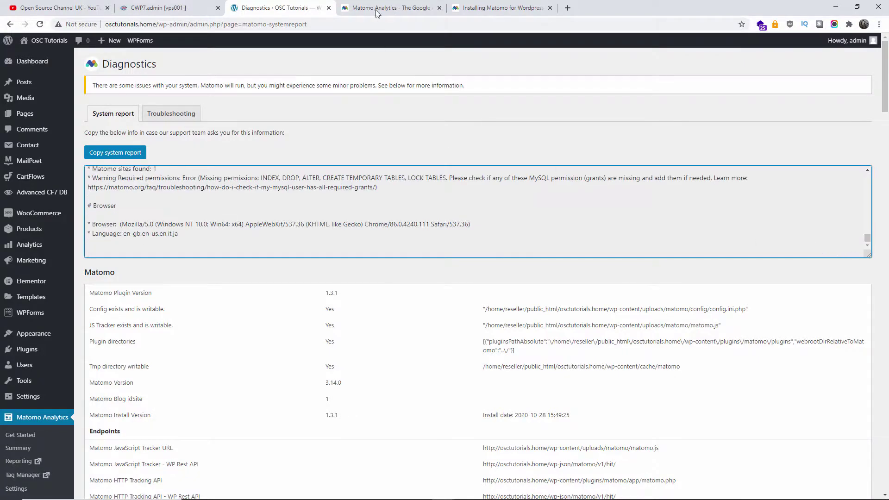
click(385, 8)
click(500, 5)
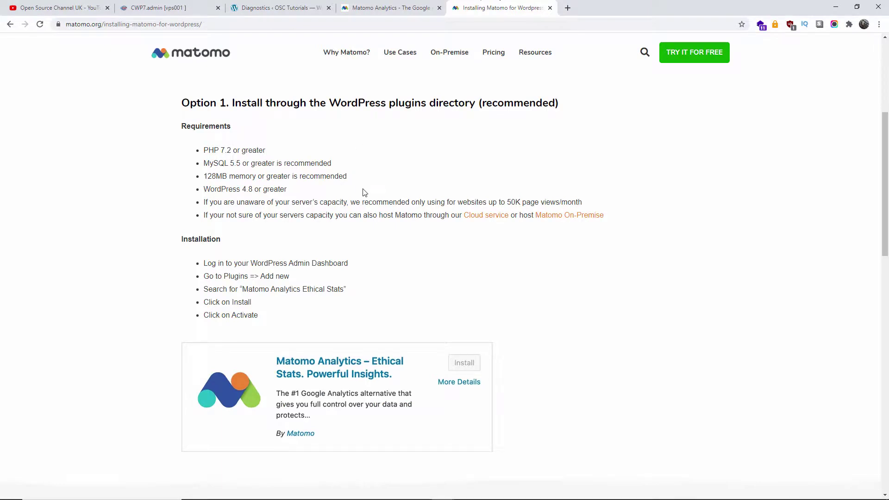
Step: Switch to the incognito browser window showing the CWP Control Web Panel
key(alt+Tab)
key(alt+Tab)
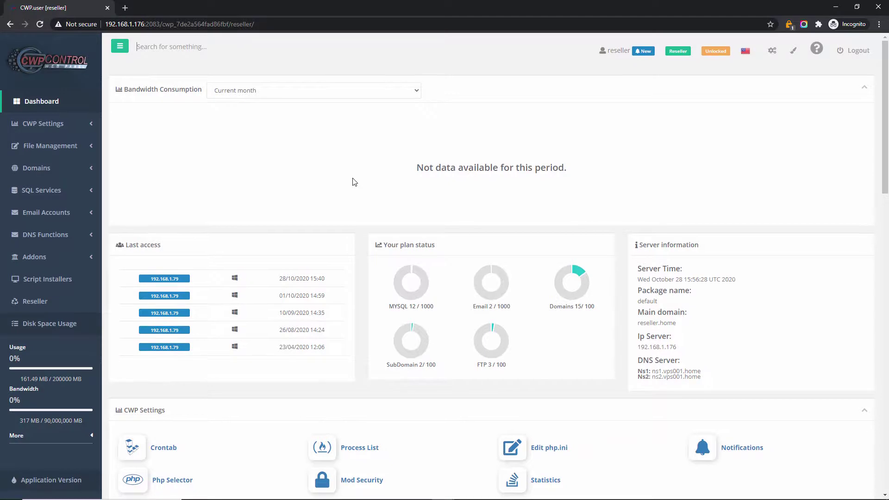
Step: Open Softaculous from the Script Installers section of the CWP dashboard
scroll(355, 182, down, 15)
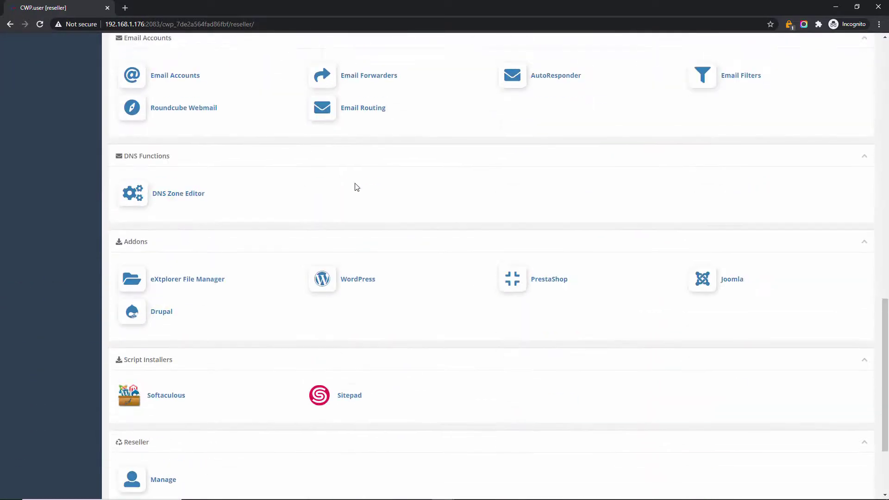
scroll(357, 187, down, 3)
click(182, 279)
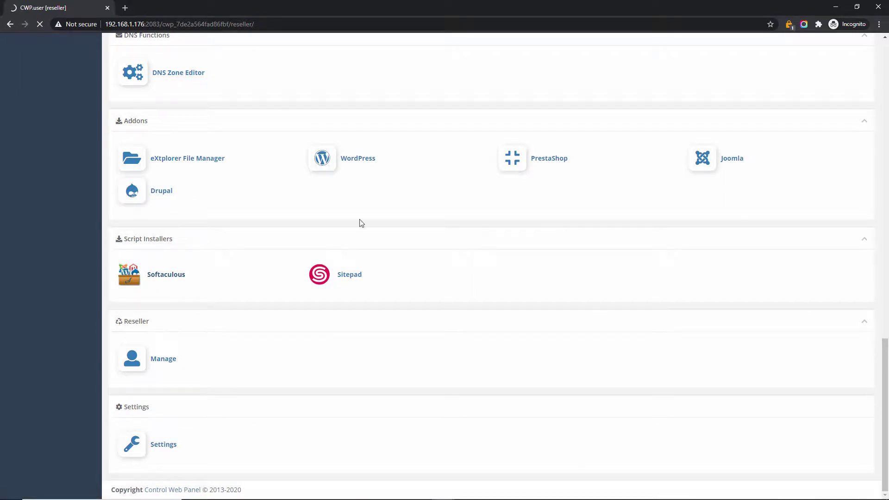
click(175, 278)
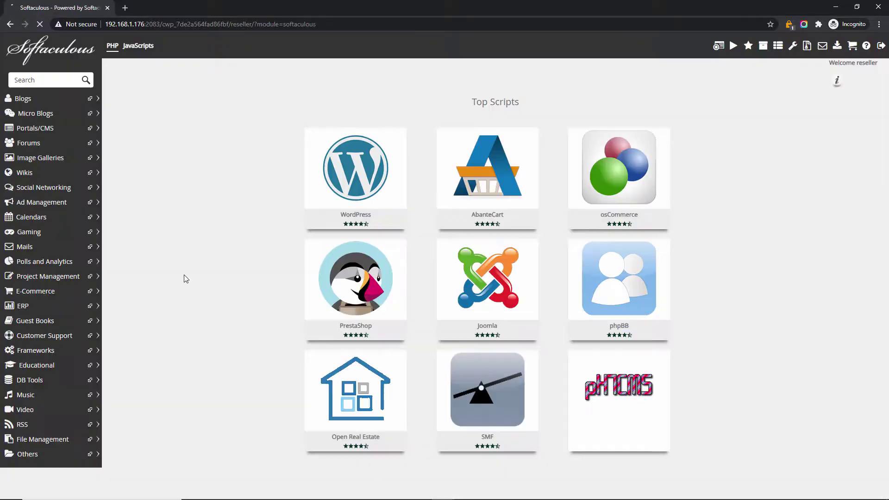
Step: Find Matomo in Softaculous and start an install targeting matomo.osctutorials.home
click(23, 81)
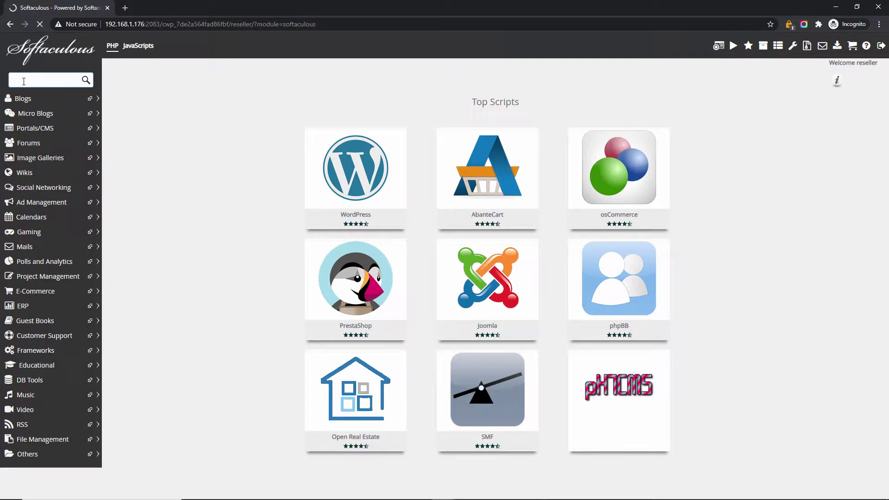
text(moto)
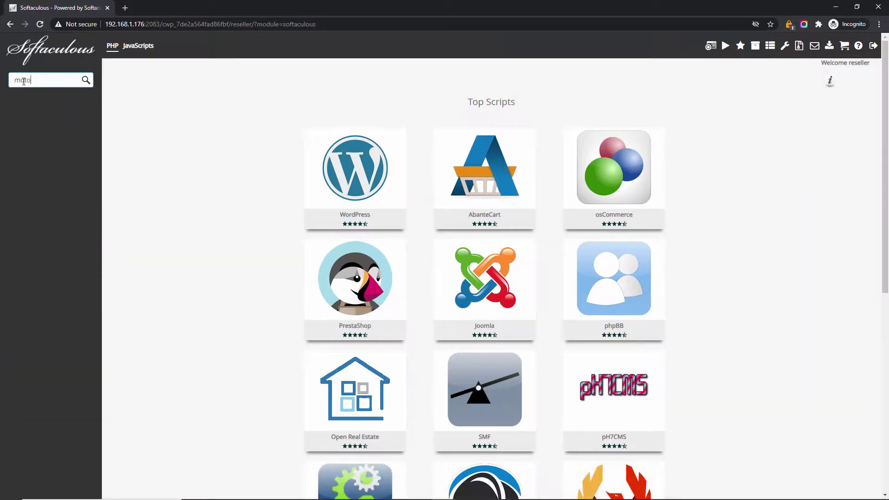
key(Return)
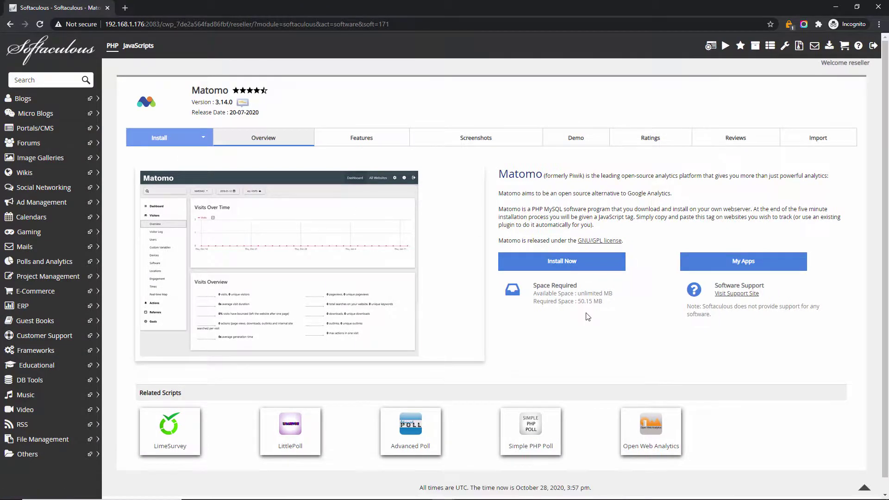
click(559, 260)
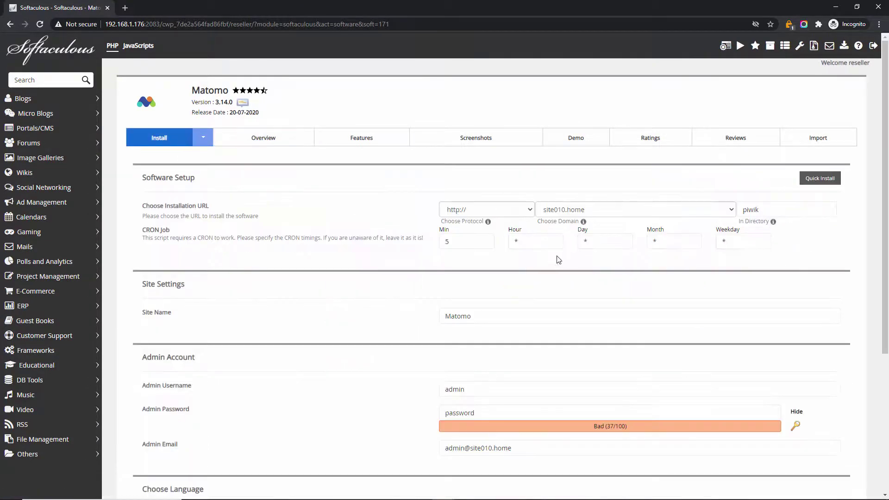
click(614, 218)
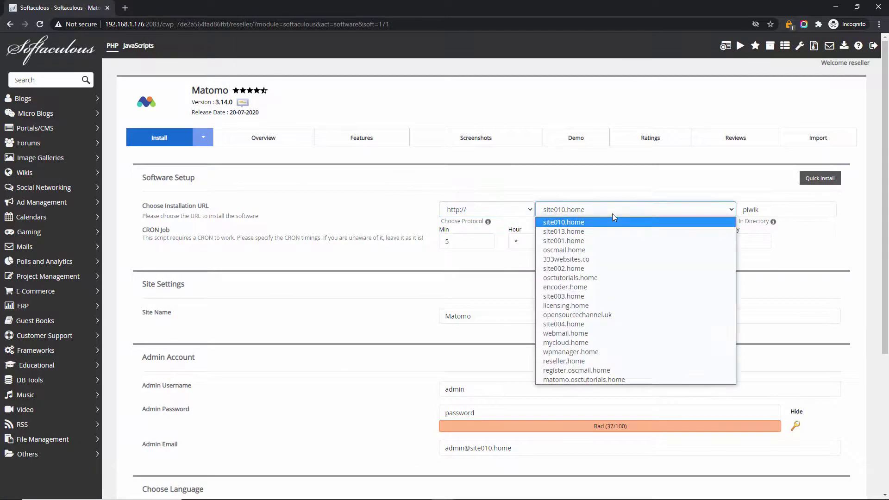
click(595, 380)
Step: Clear the 'piwik' directory to install at the domain root and set a stronger admin password
click(760, 209)
double_click(760, 210)
key(BackSpace)
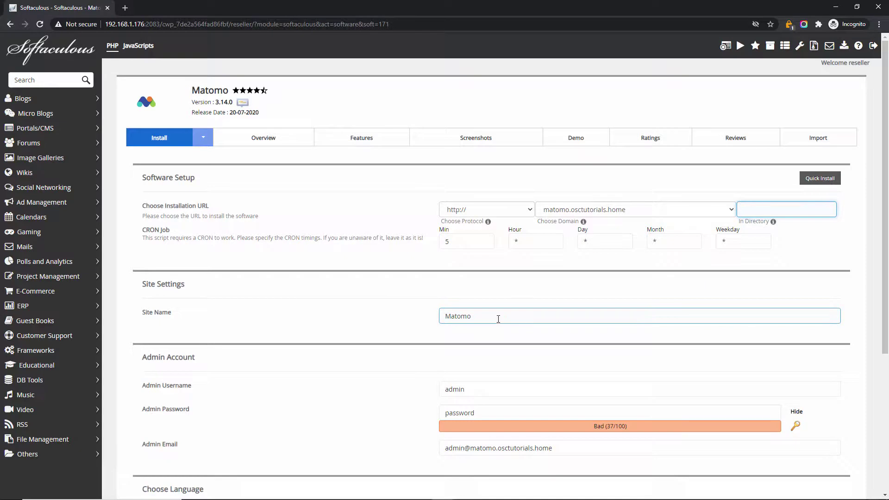
scroll(498, 315, down, 2)
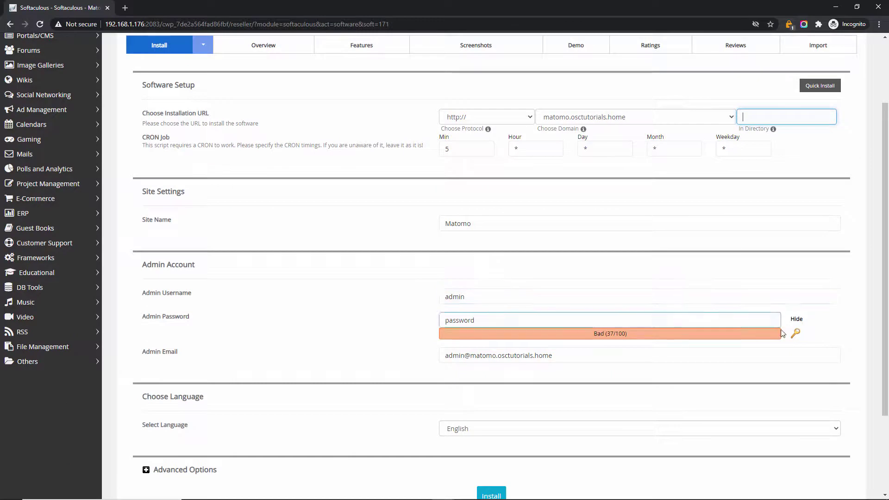
click(796, 320)
drag(533, 319, 414, 317)
text(••••••••)
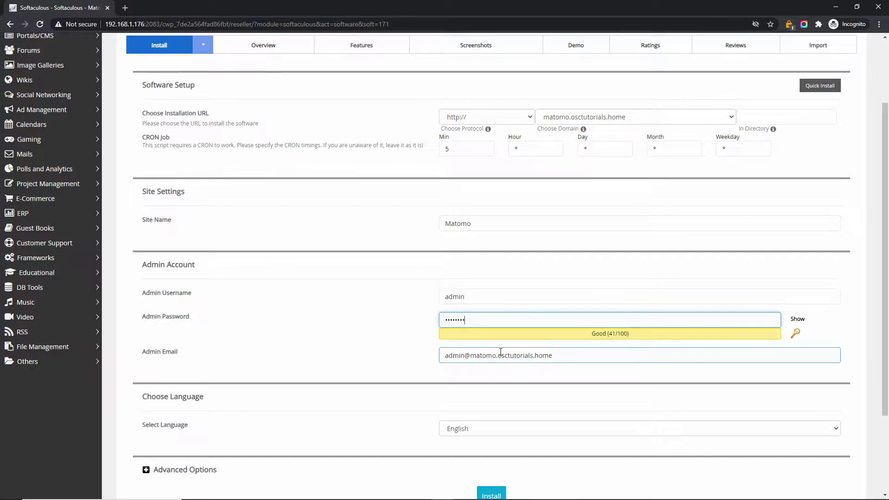
scroll(565, 385, down, 2)
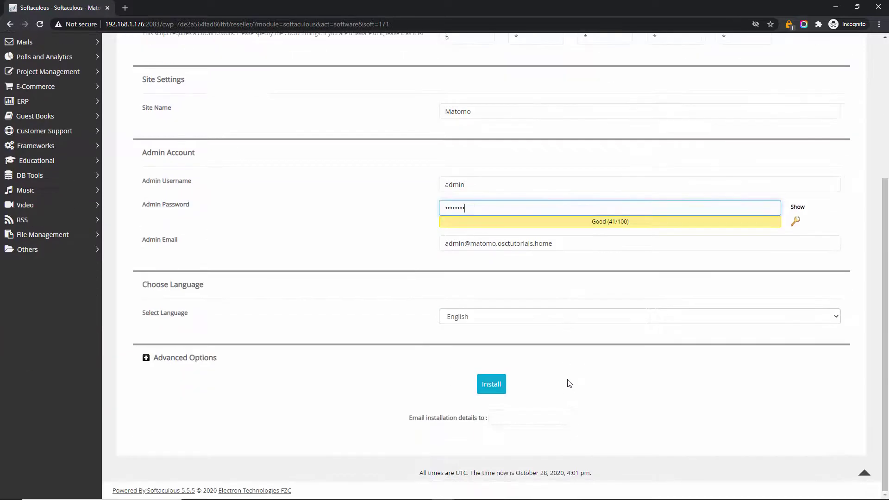
Step: Install Matomo at matomo.osctutorials.home, then switch back to the WordPress browser window
click(497, 387)
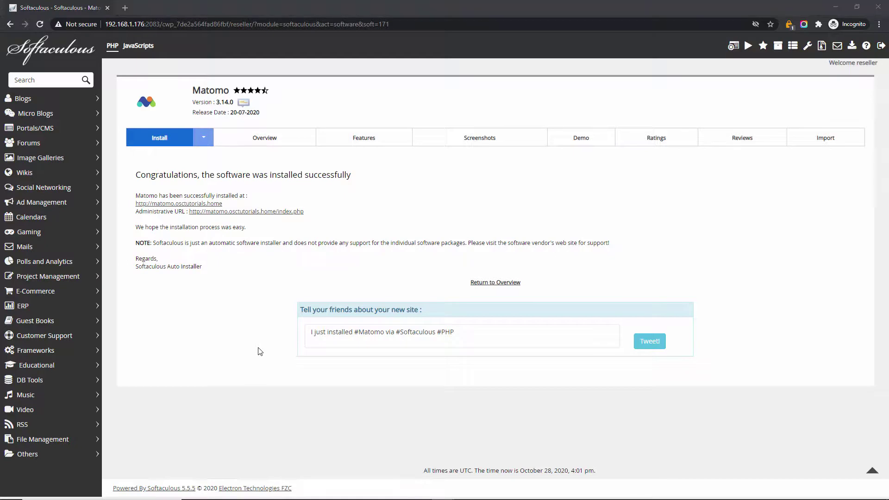
key(alt+Tab)
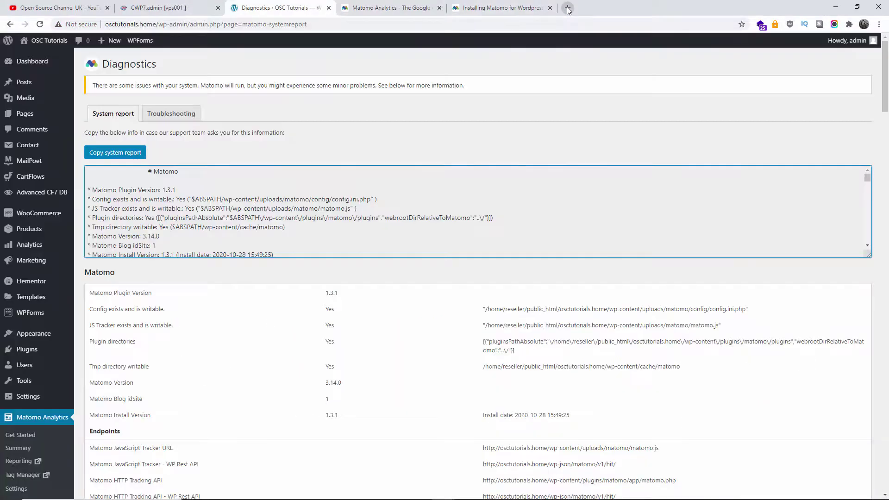
Step: Sign in to matomo.osctutorials.home with the admin account and Remember Me, without saving the password
click(567, 8)
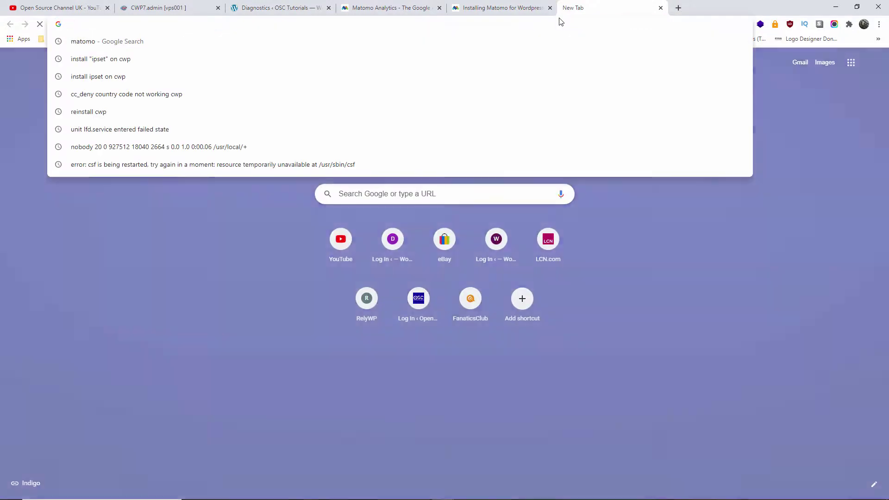
text(matomo.osctutorials.home/)
key(Return)
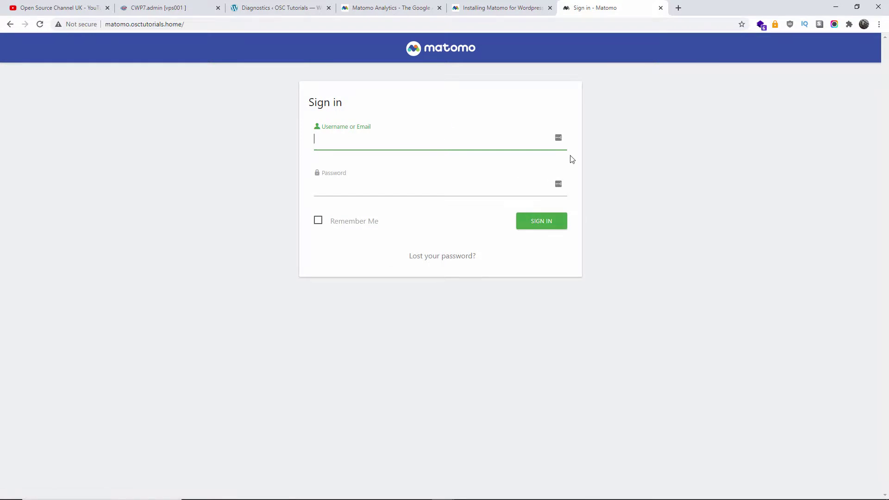
text(admin)
key(Tab)
text(********)
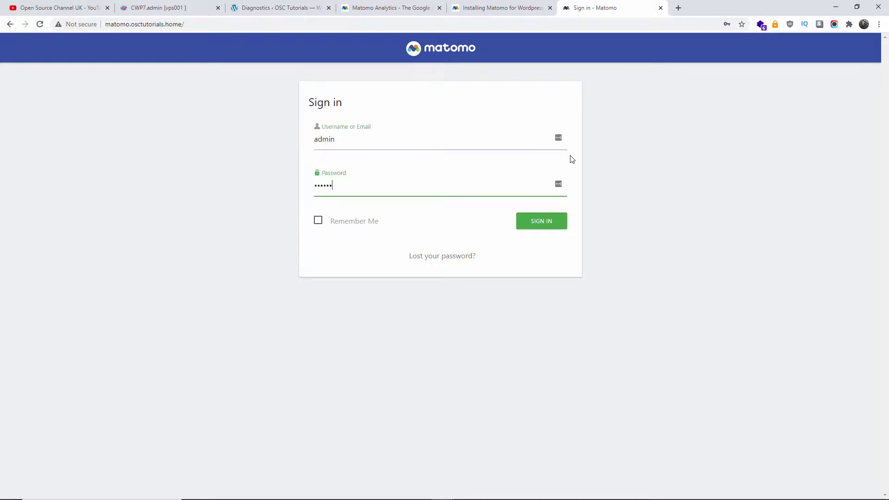
click(342, 225)
click(532, 224)
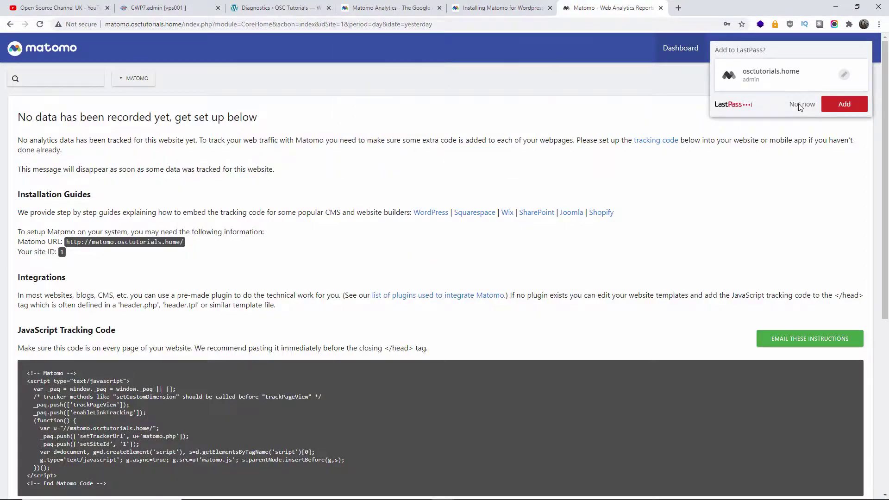
click(799, 104)
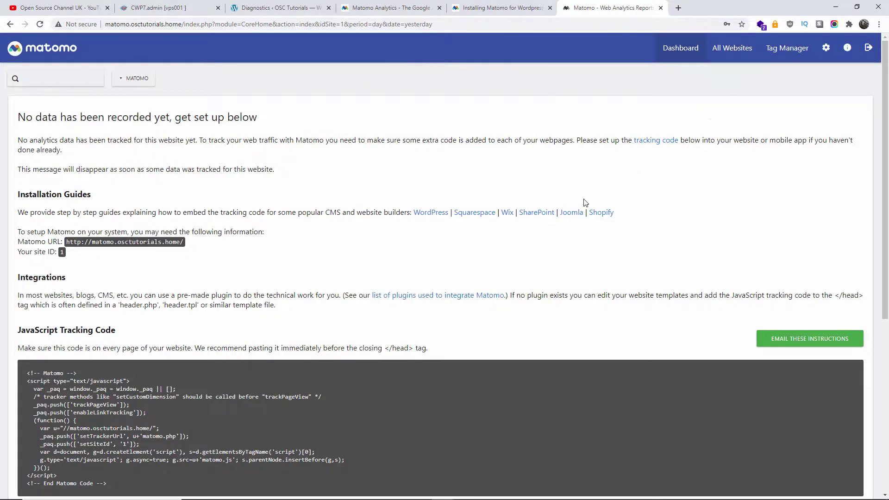
scroll(586, 199, down, 4)
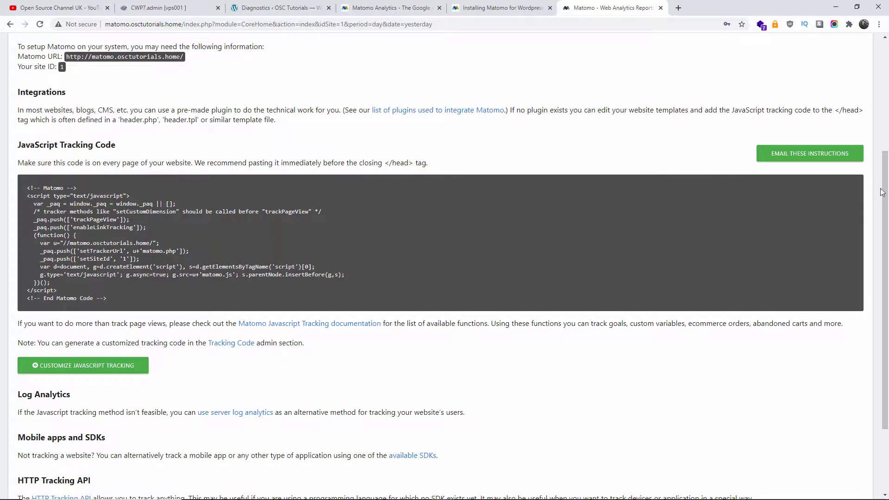
drag(887, 198, 881, 64)
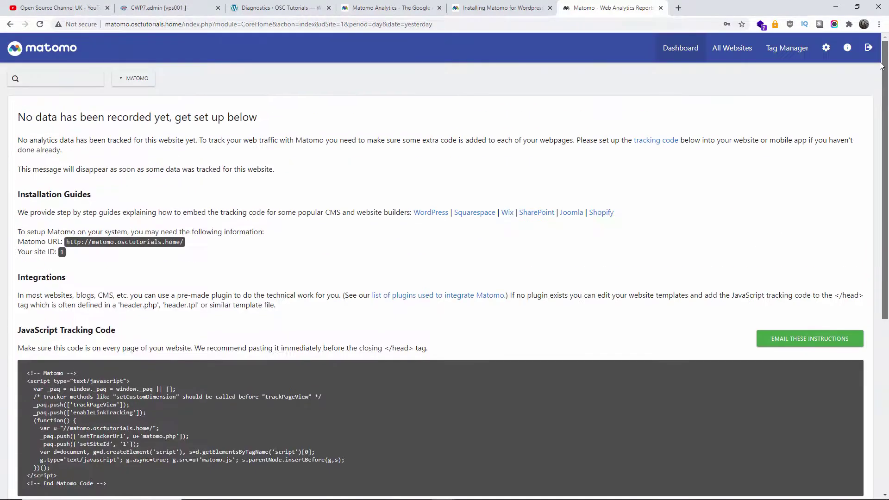
scroll(886, 120, down, 2)
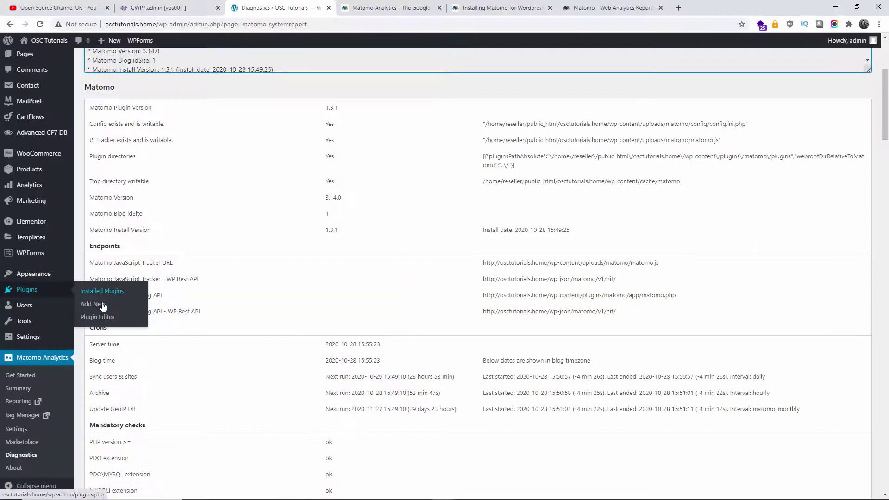
Step: Search the plugin directory for 'matomo', then install and activate WP-Matomo Integration
click(101, 304)
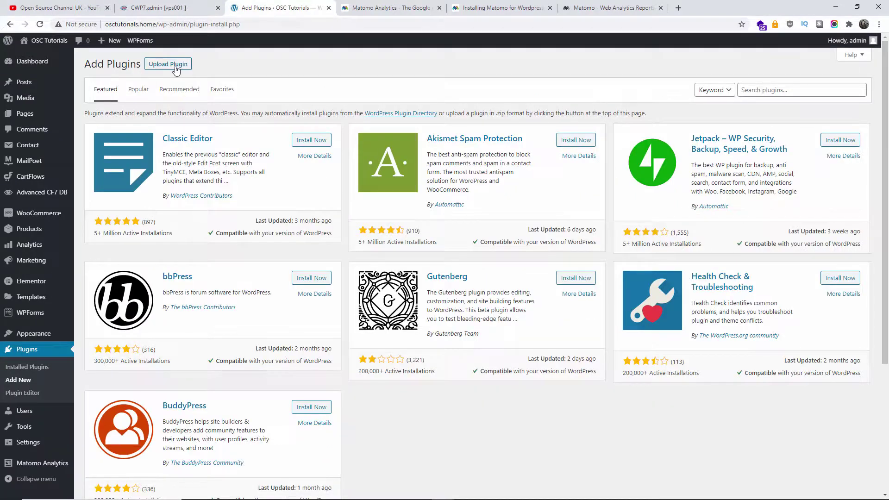
click(779, 89)
text(matomo)
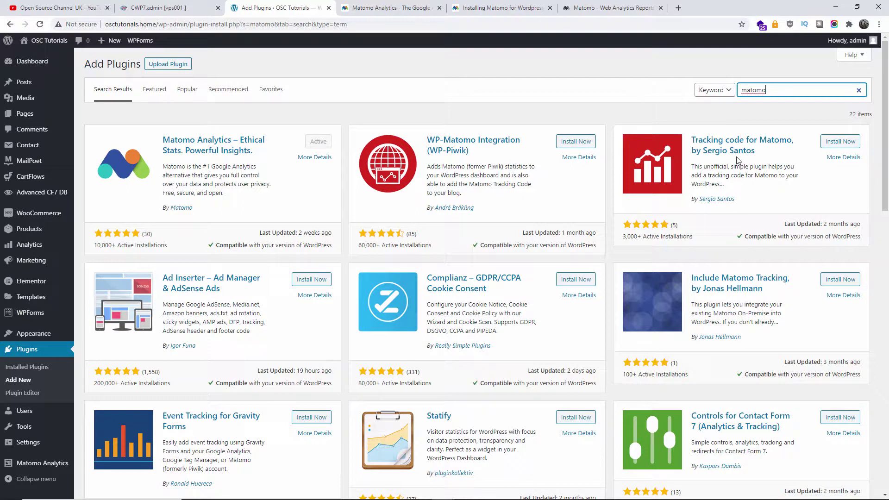
click(586, 142)
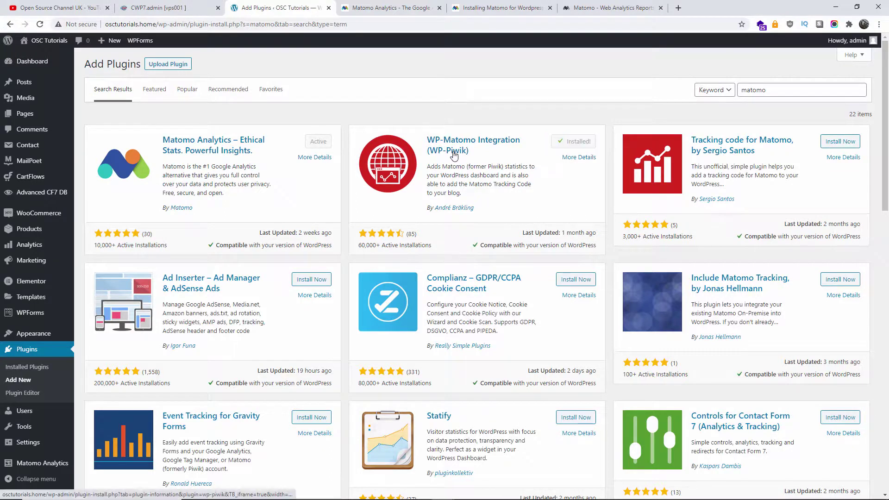
click(574, 149)
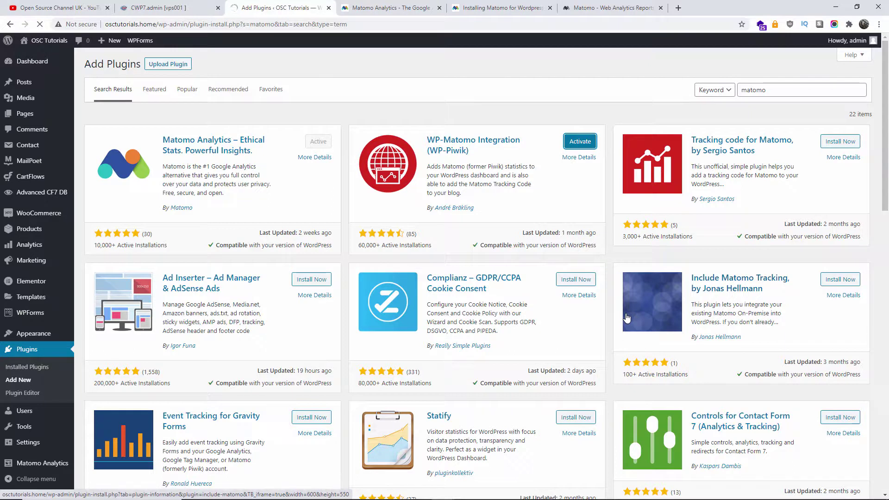
Step: Deactivate the Matomo Analytics plugin on the Installed Plugins list
scroll(492, 333, down, 8)
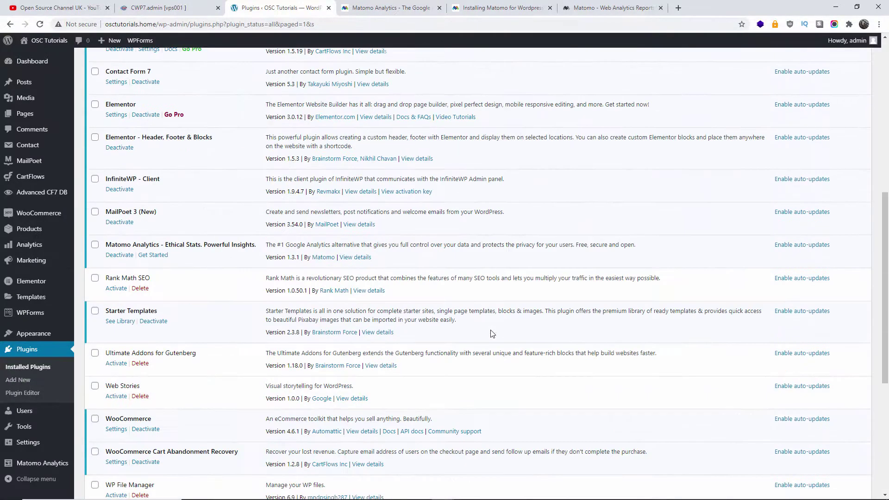
scroll(218, 259, down, 5)
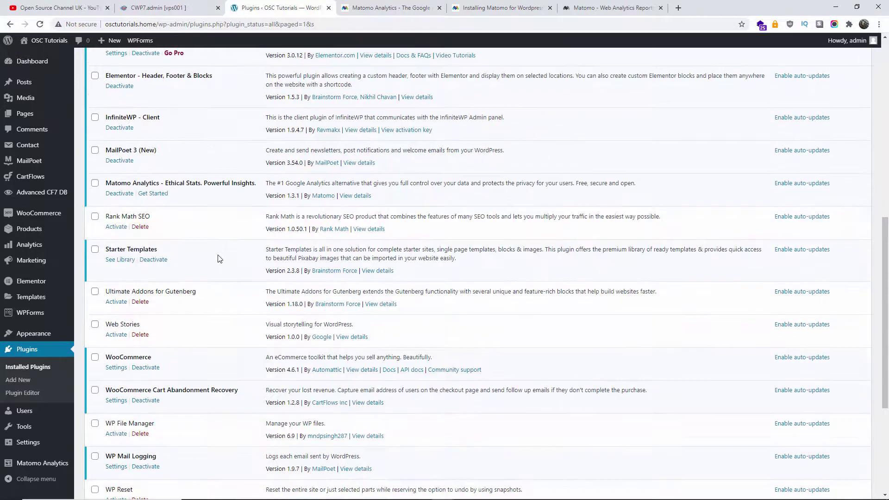
scroll(284, 296, up, 3)
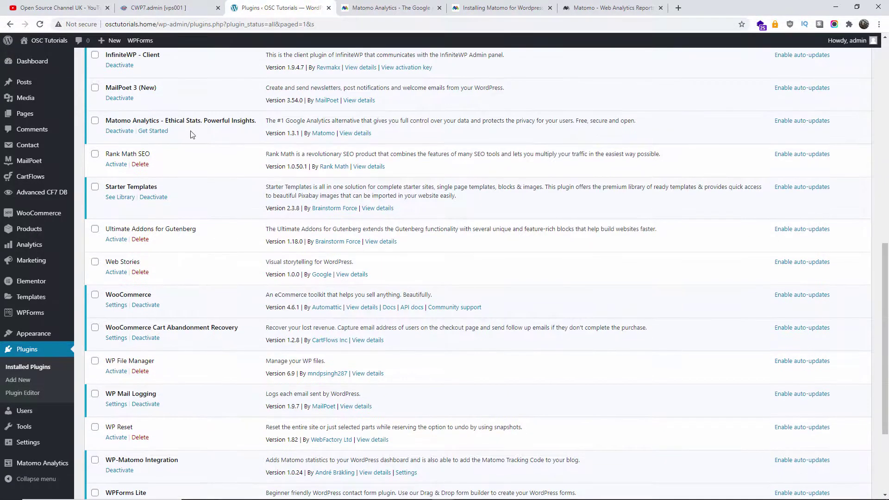
click(119, 131)
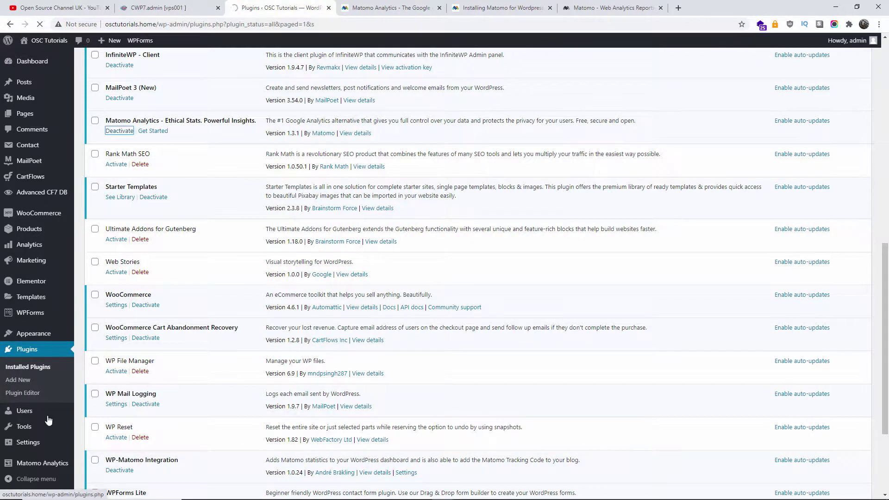
Step: Open the Settings page of the WP-Matomo Integration plugin
mouse_move(40, 464)
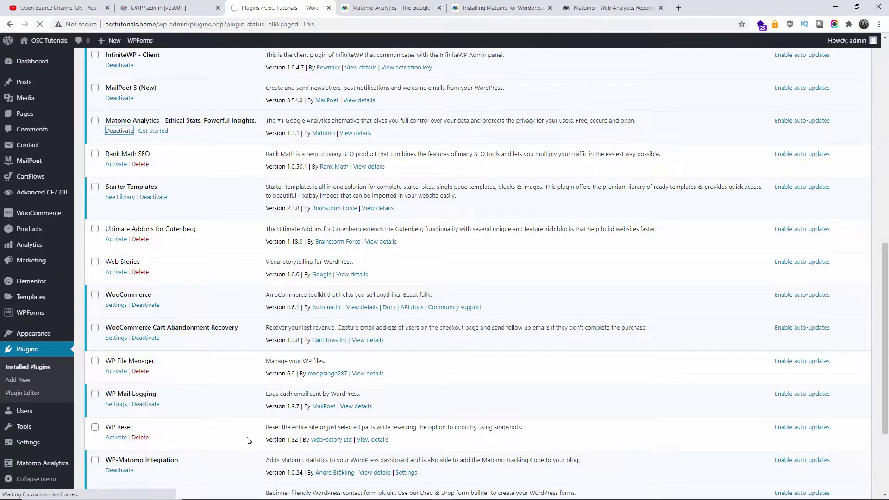
scroll(250, 438, down, 3)
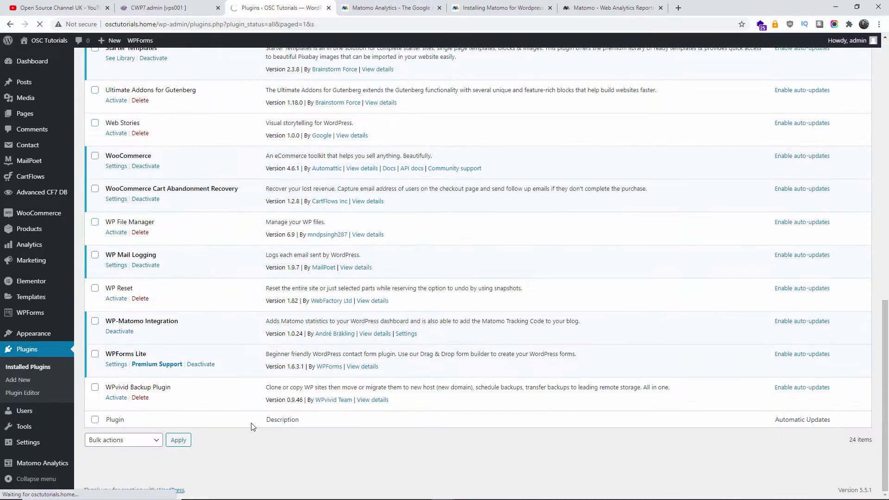
scroll(257, 407, down, 10)
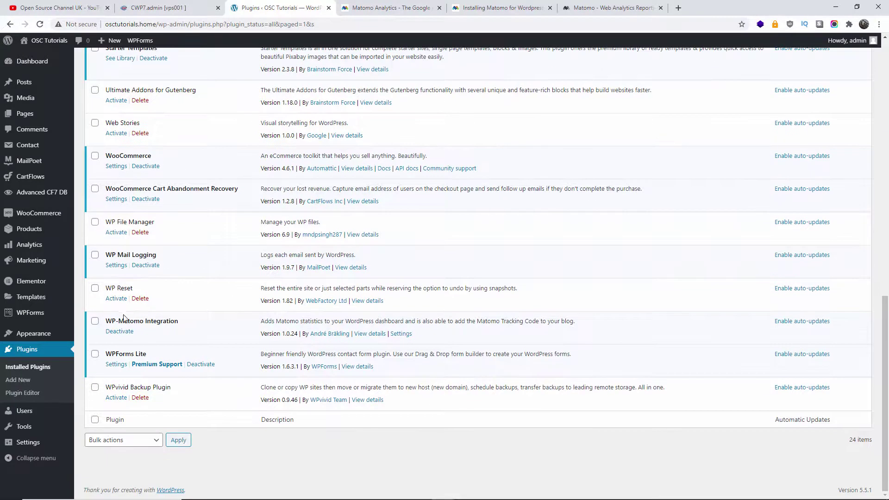
click(399, 334)
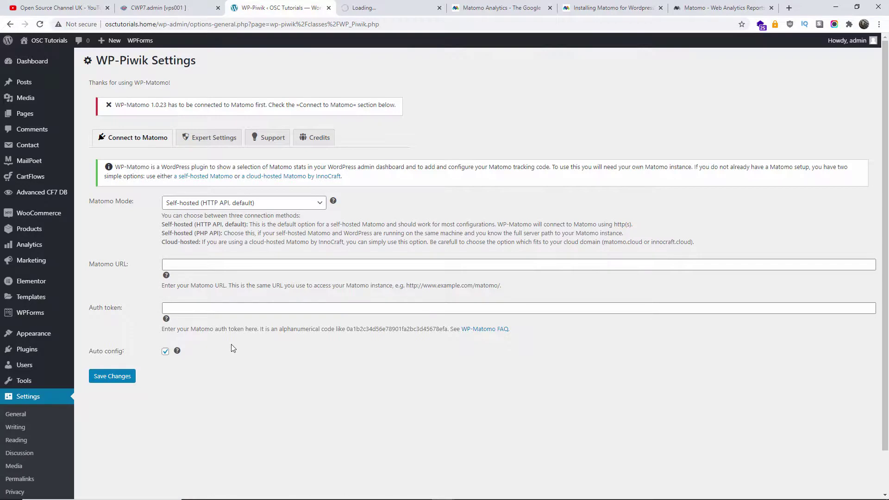
Step: Review the Matomo Mode options, keep self-hosted HTTP API, and go to the Matomo reports
click(235, 309)
click(226, 263)
click(309, 205)
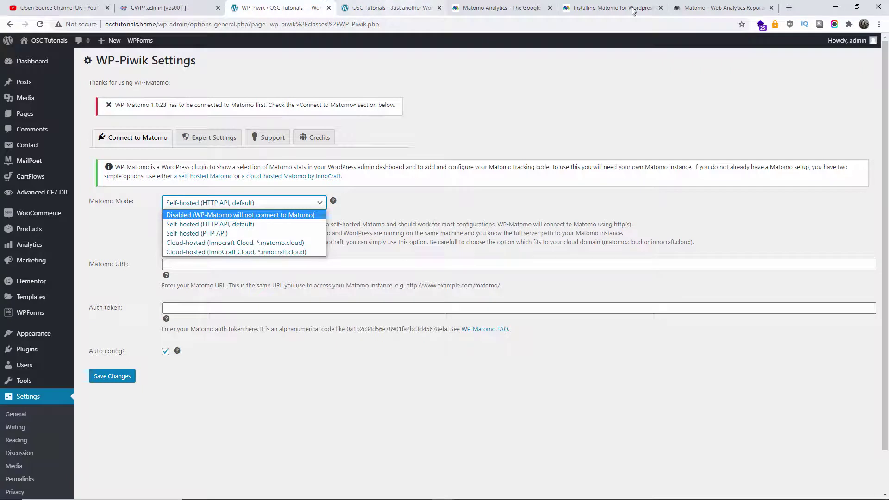
click(710, 7)
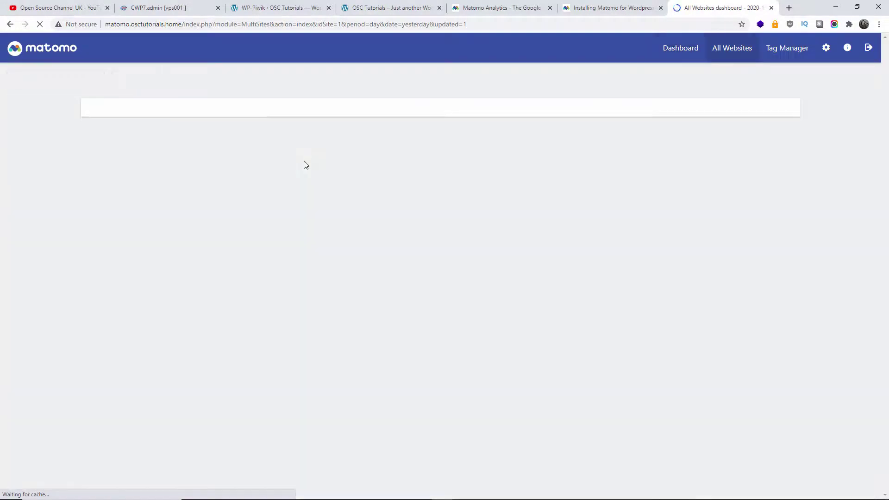
Step: Start a new Website measurable in Matomo named Test
click(139, 193)
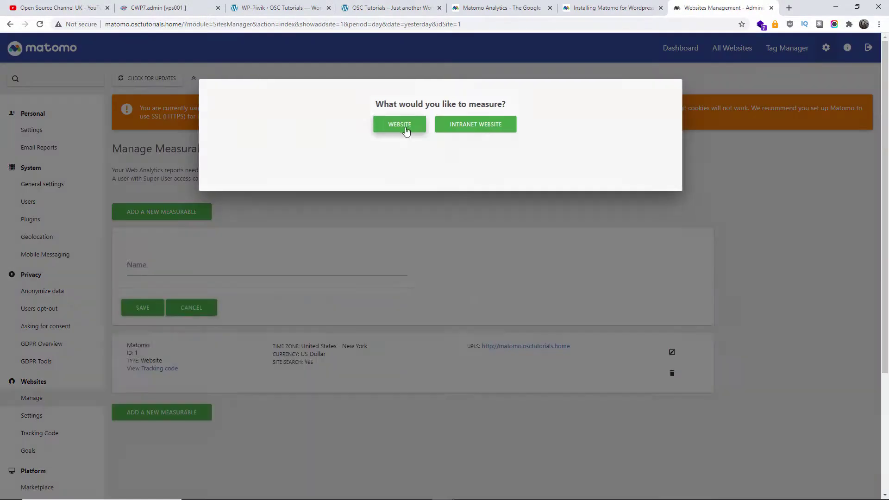
click(400, 125)
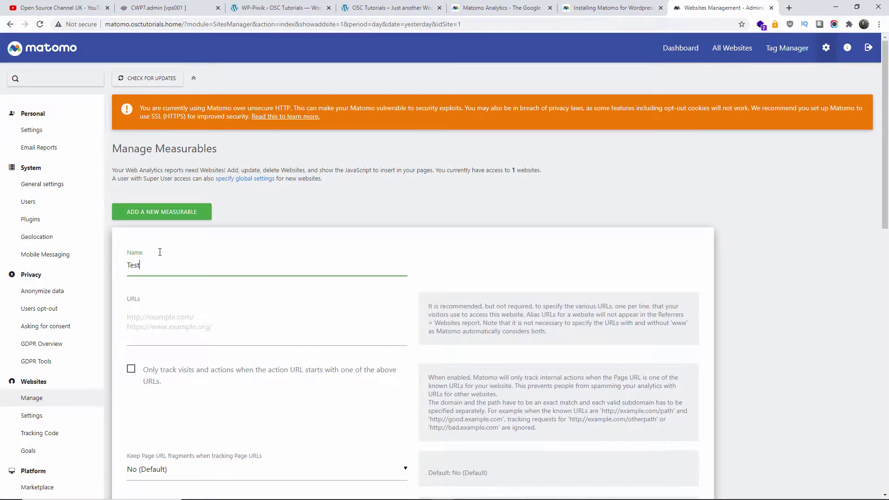
text(Test)
click(259, 8)
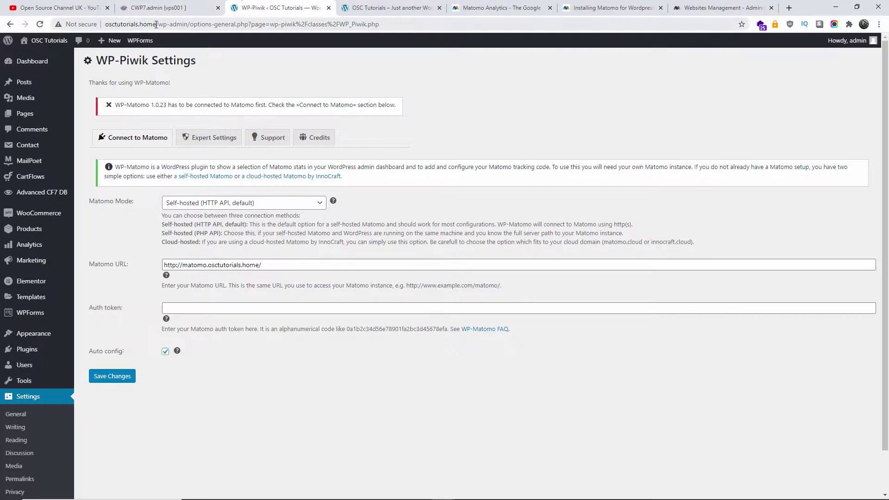
double_click(148, 24)
drag(71, 24, 88, 24)
key(ctrl+c)
right_click(122, 24)
click(148, 78)
click(722, 8)
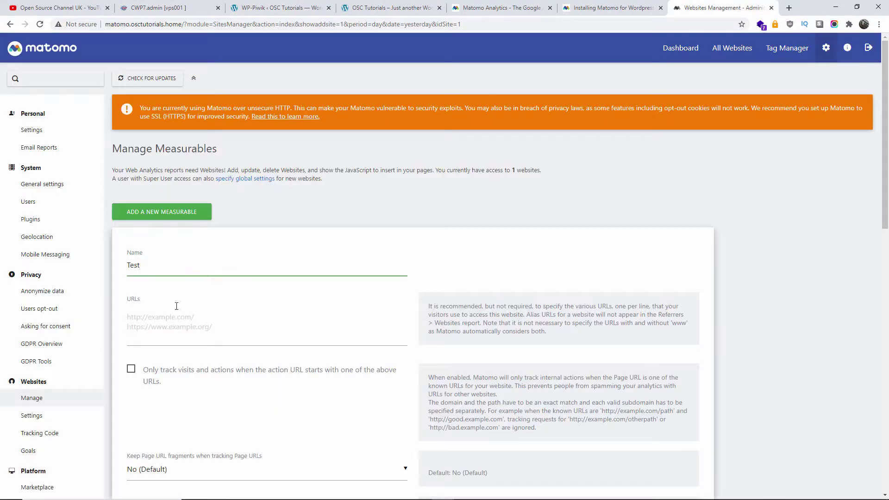
click(173, 334)
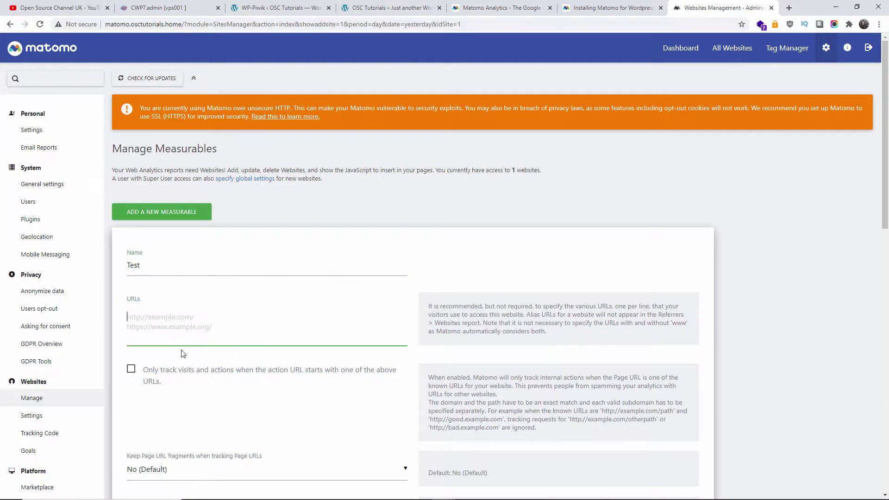
key(ctrl+v)
Step: Scroll down the form to save the new Test website
scroll(235, 349, down, 6)
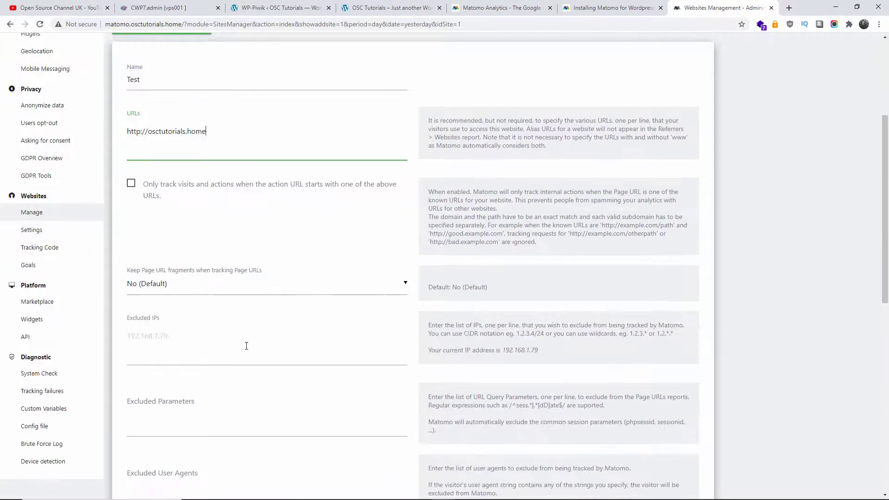
scroll(192, 243, down, 2)
scroll(394, 257, down, 5)
scroll(367, 276, down, 1)
scroll(355, 330, up, 6)
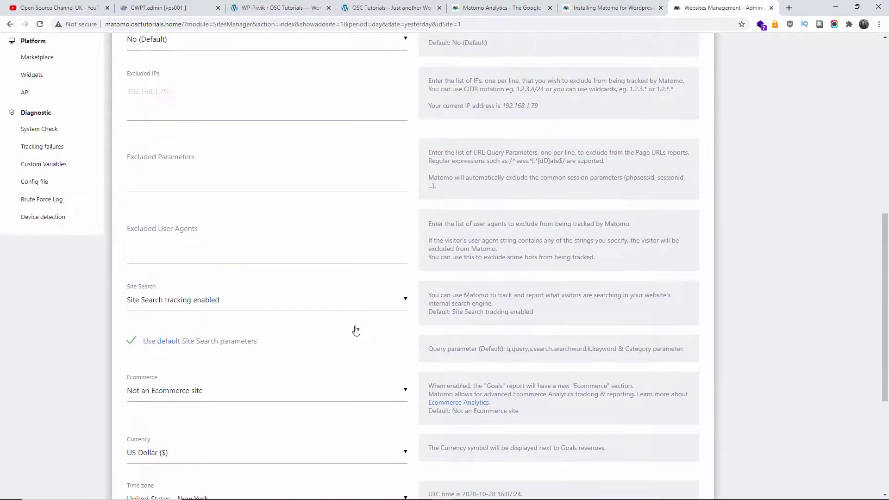
scroll(359, 328, down, 5)
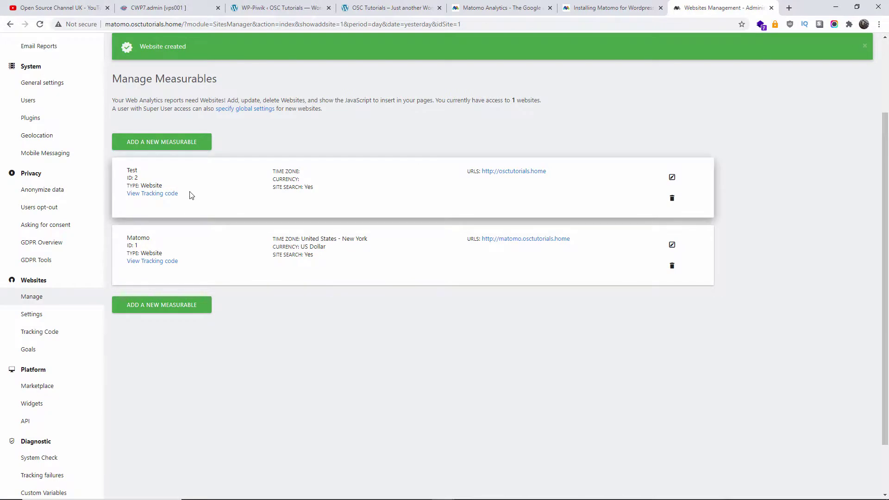
Step: Open the Test website's tracking code and jump to its HTTP Tracking API section
click(159, 198)
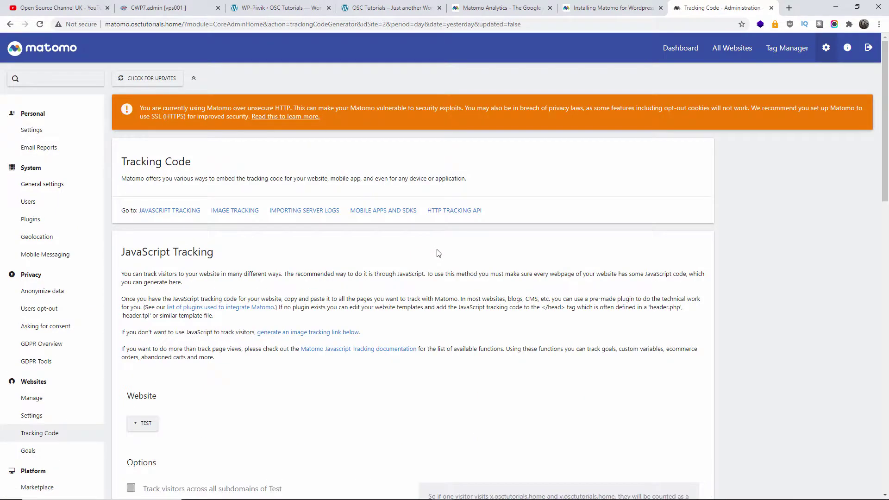
scroll(684, 310, down, 12)
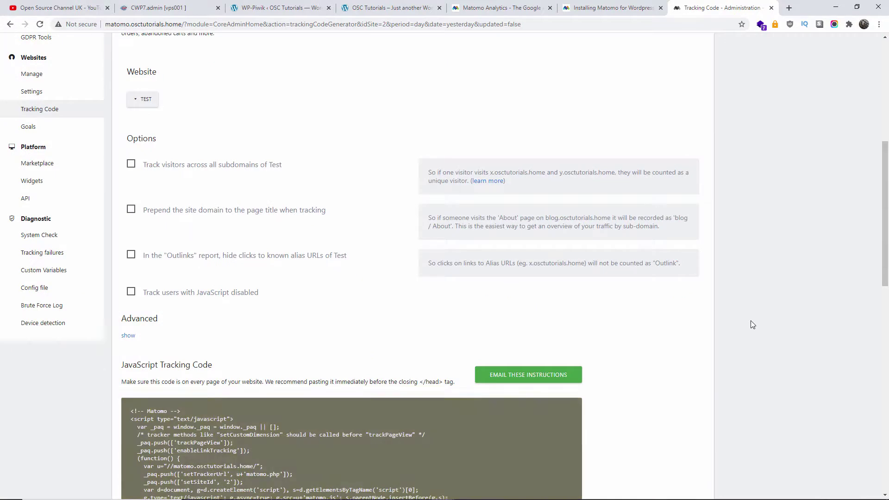
scroll(574, 329, up, 12)
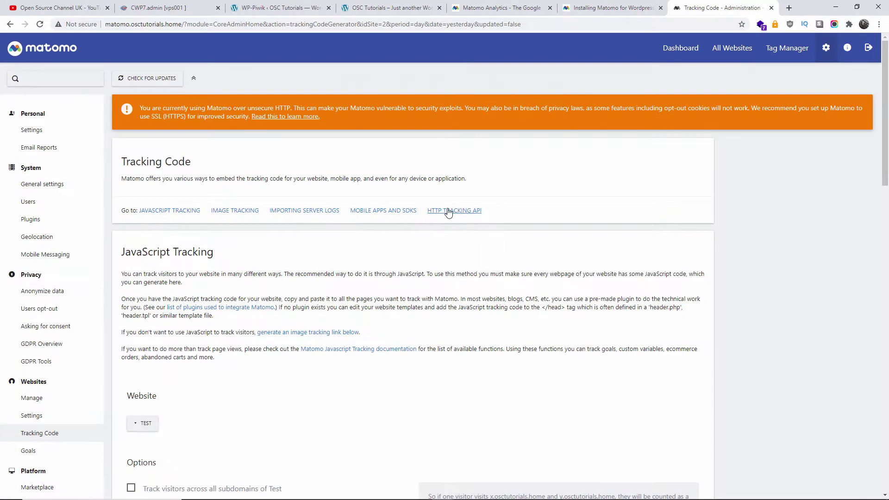
click(449, 210)
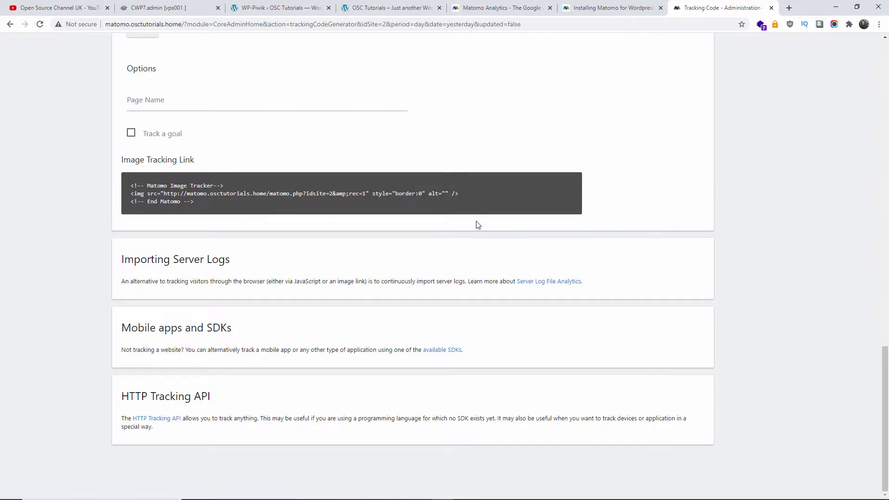
Step: Browse the HTTP Tracking API documentation, close it, and scroll back through the tracking code page
click(150, 419)
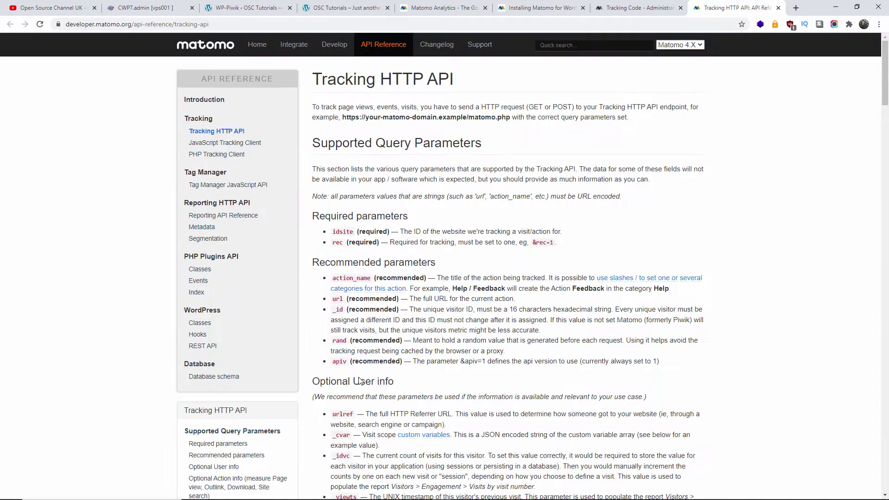
scroll(591, 268, down, 15)
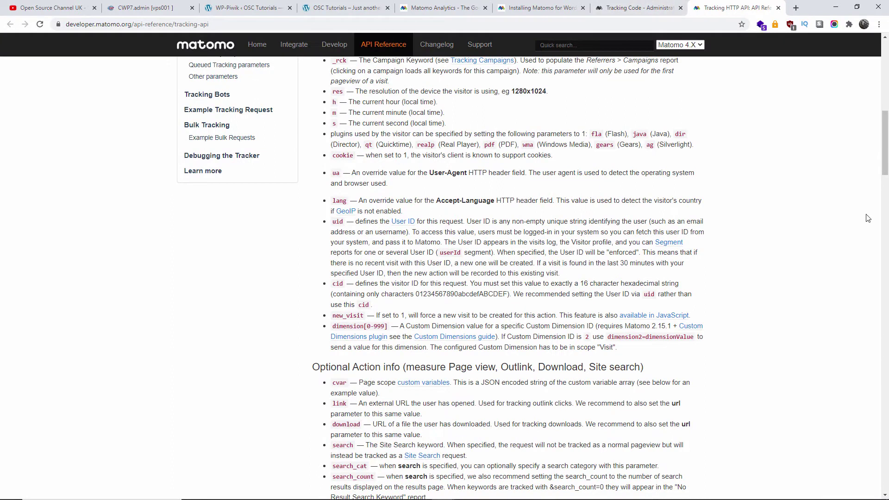
scroll(887, 198, down, 5)
scroll(888, 198, up, 20)
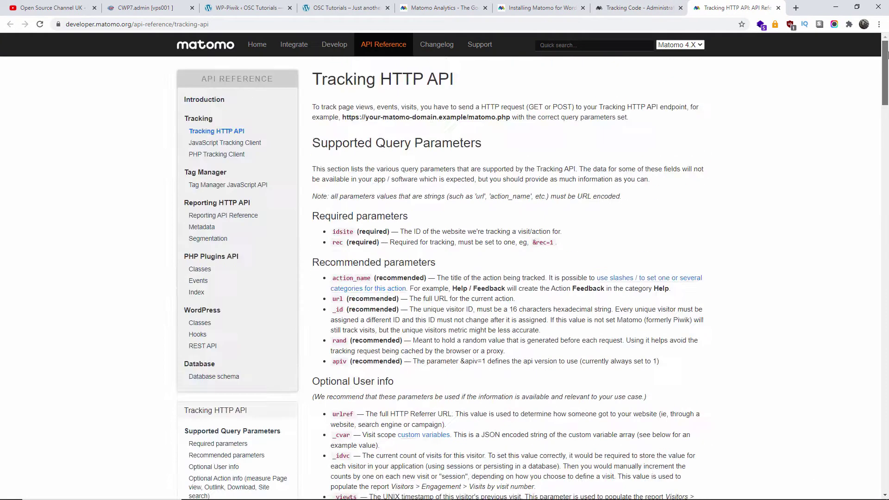
click(646, 7)
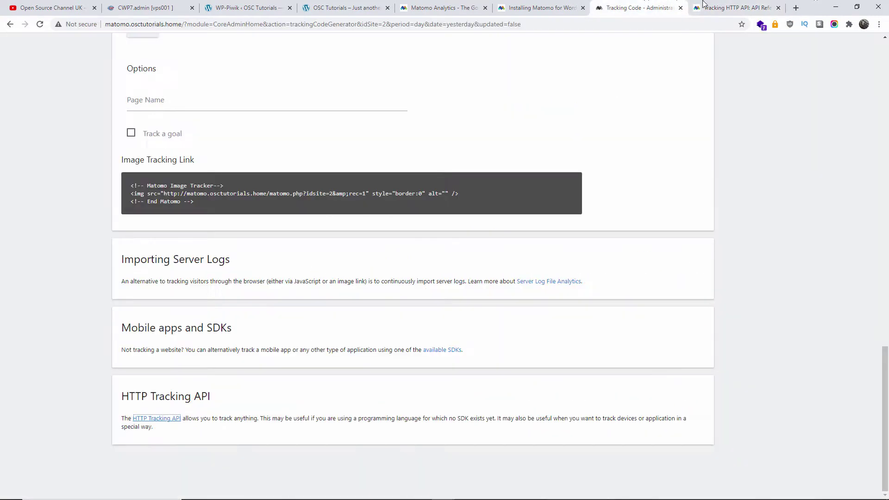
click(779, 7)
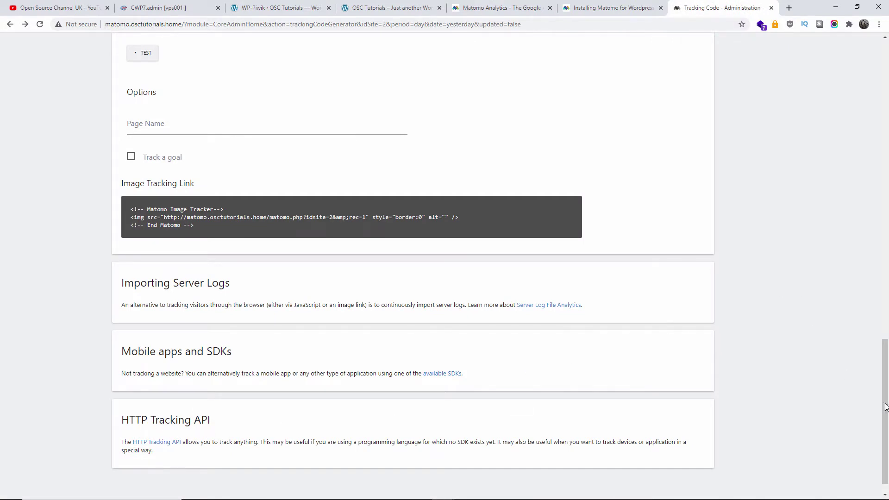
drag(881, 391, 886, 64)
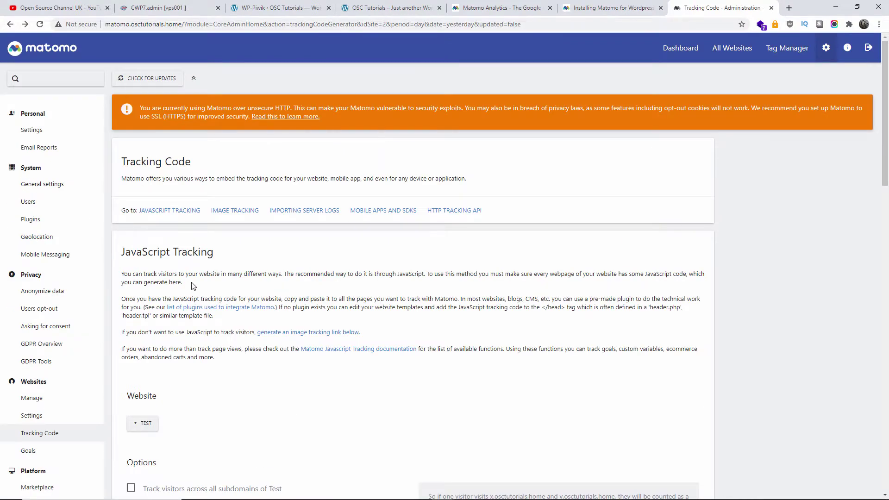
scroll(192, 287, down, 4)
scroll(65, 145, up, 4)
scroll(89, 303, down, 7)
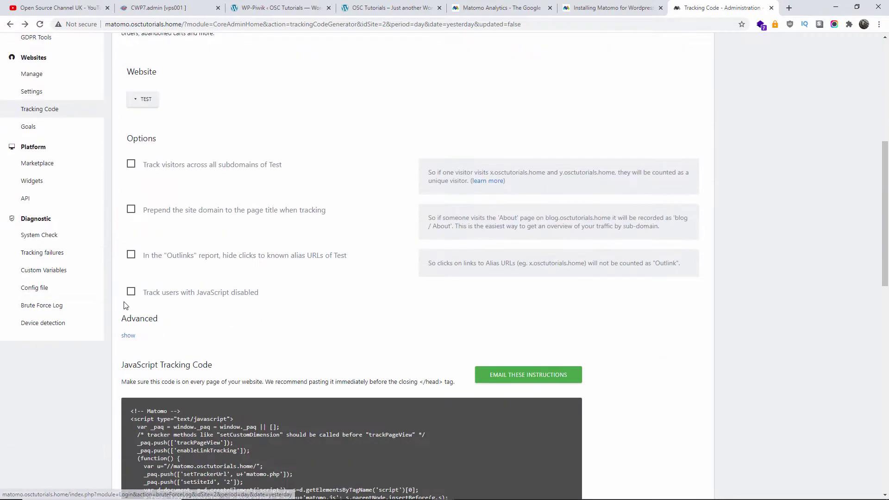
Step: Copy the auth token from Matomo's API page and focus WP-Matomo's Auth token field
click(28, 199)
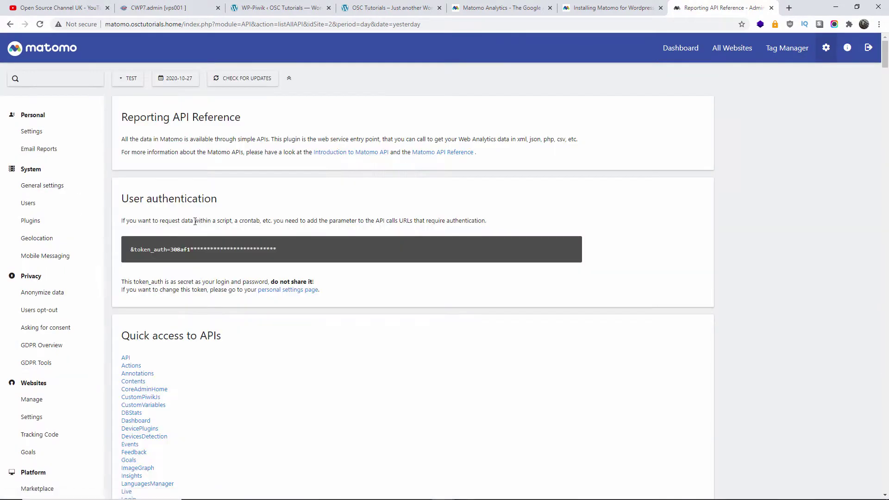
click(153, 253)
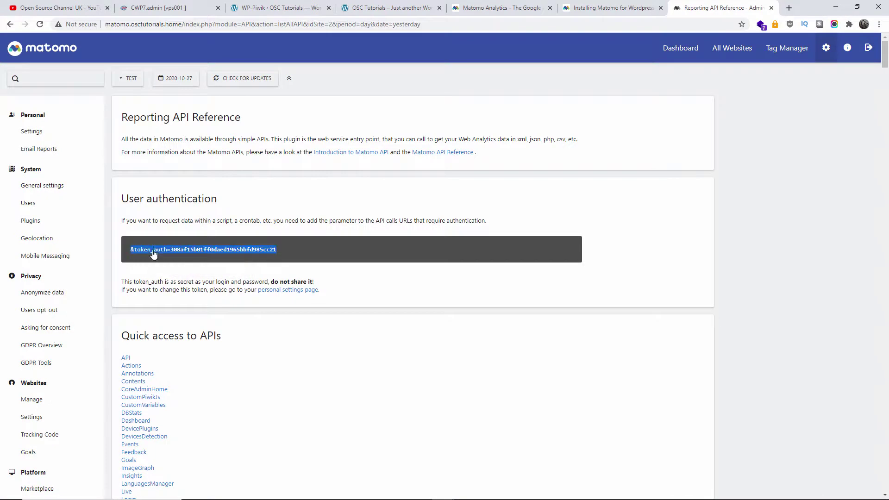
right_click(153, 250)
click(180, 257)
scroll(301, 304, down, 10)
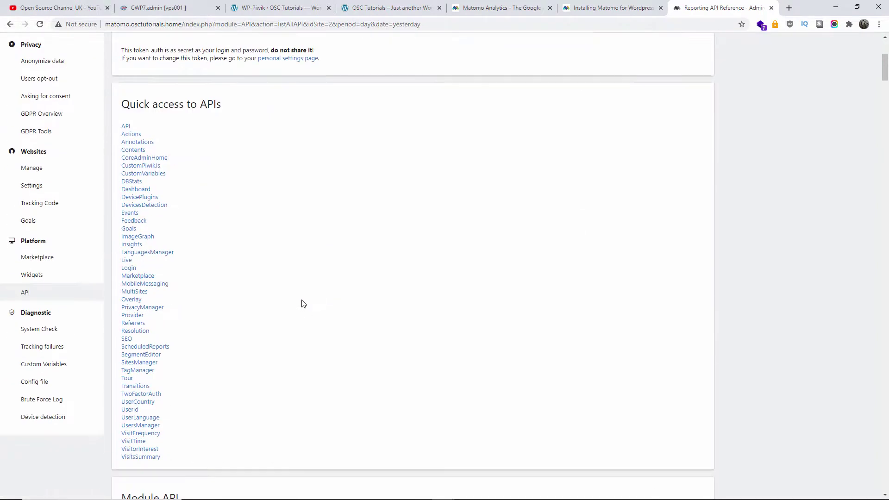
scroll(303, 304, down, 5)
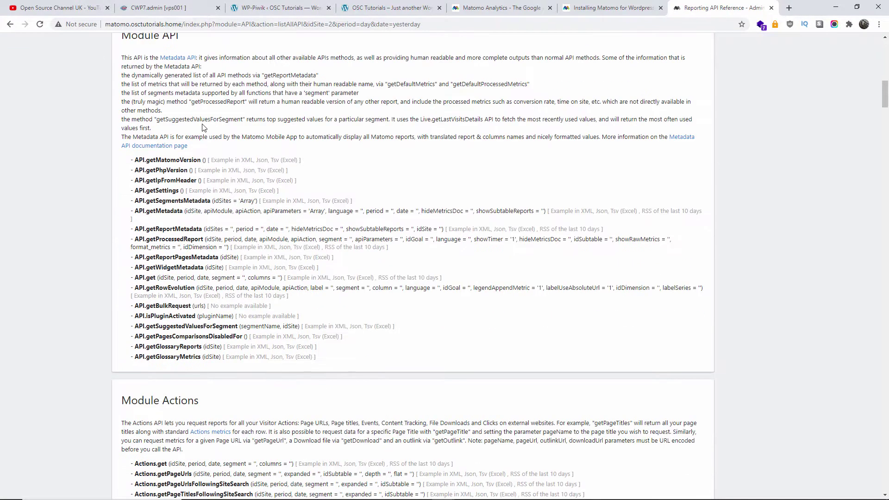
click(267, 8)
click(199, 310)
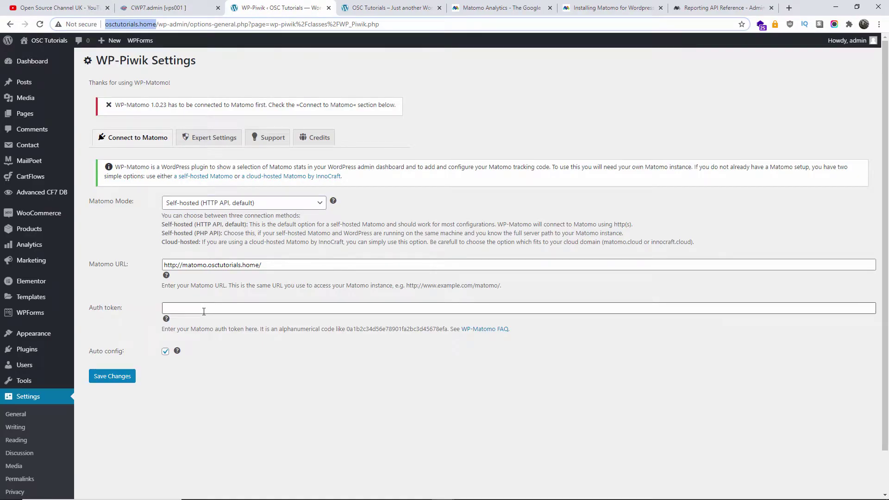
Step: Paste the auth token, strip its '&token_auth=' prefix, and save the WP-Matomo settings
right_click(204, 311)
click(238, 381)
drag(205, 308, 155, 308)
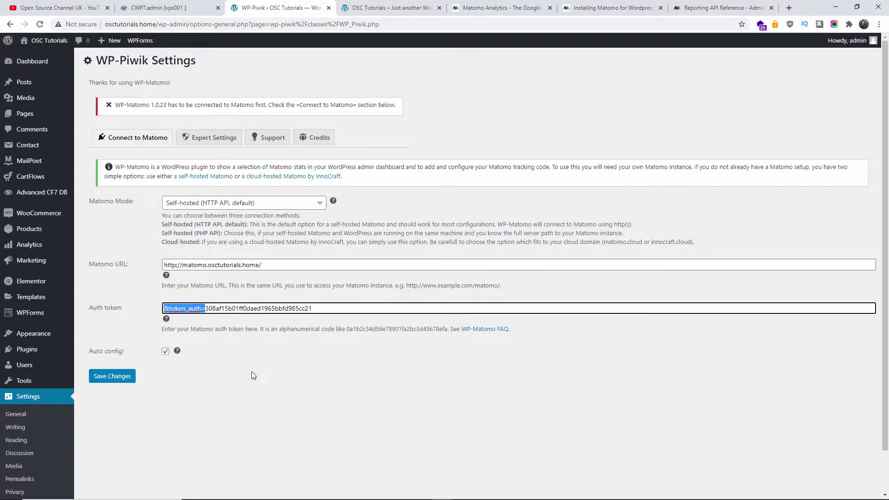
key(BackSpace)
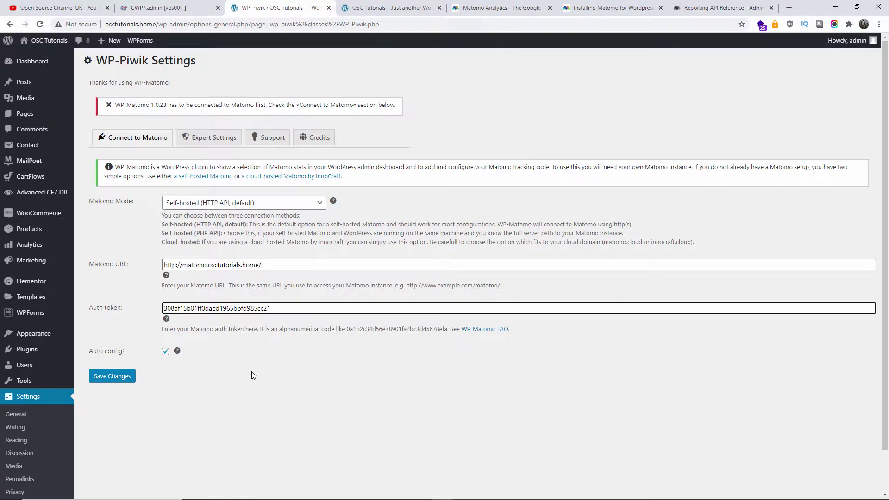
click(110, 376)
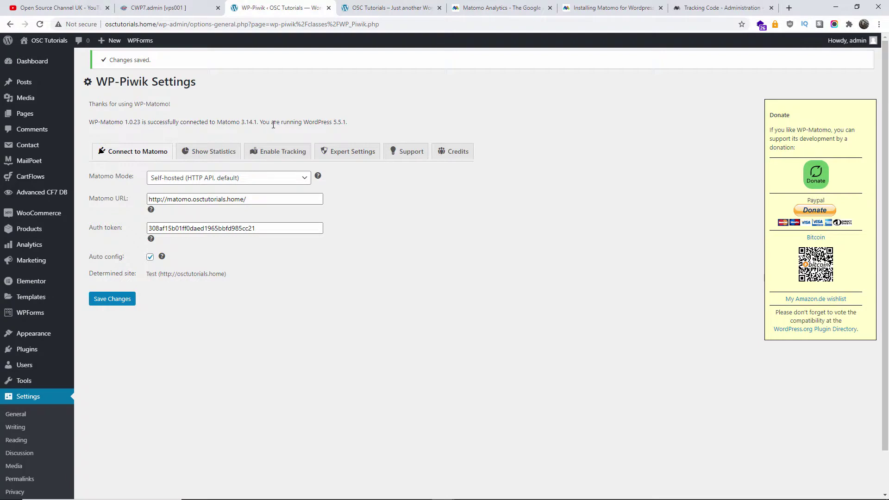
click(723, 8)
Step: Check Personal Settings, then open the Test website's reports from the All Websites dashboard
scroll(378, 161, up, 8)
scroll(377, 160, up, 5)
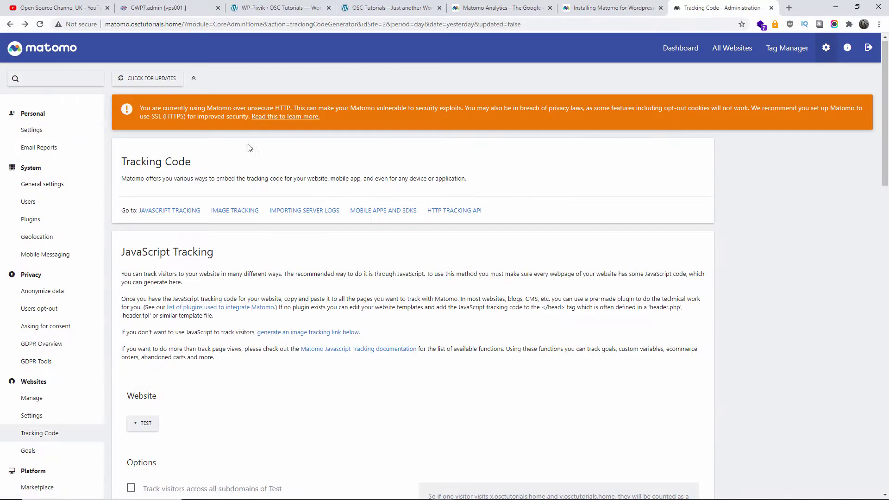
key(alt+Left)
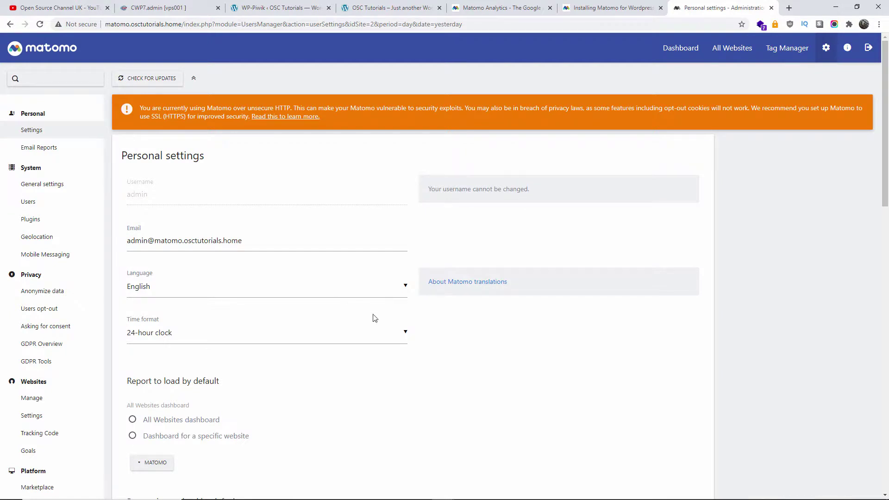
scroll(401, 336, down, 3)
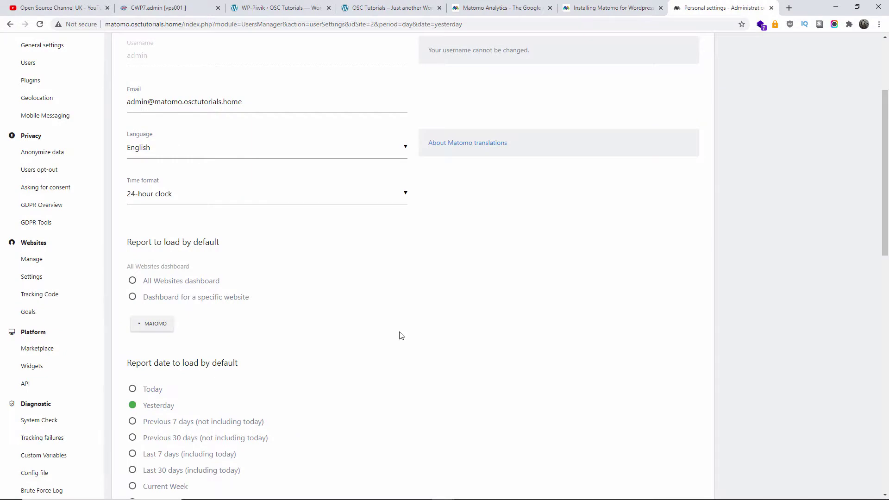
scroll(406, 331, down, 5)
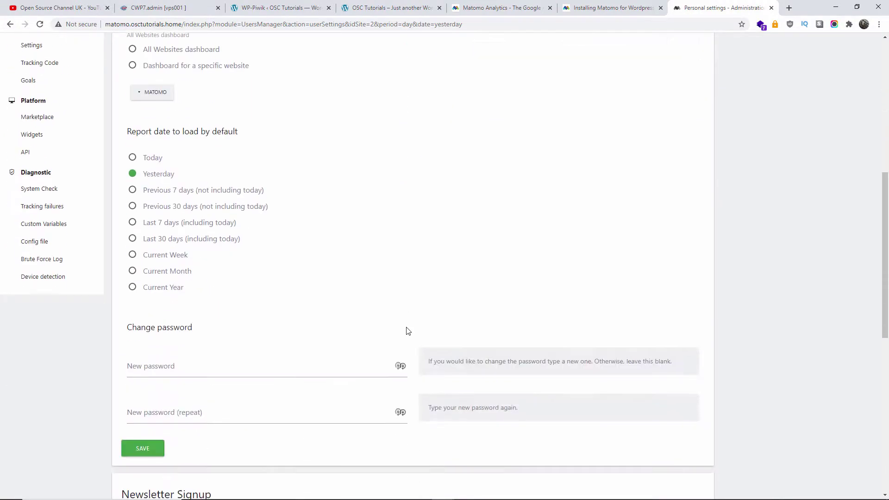
scroll(406, 333, up, 8)
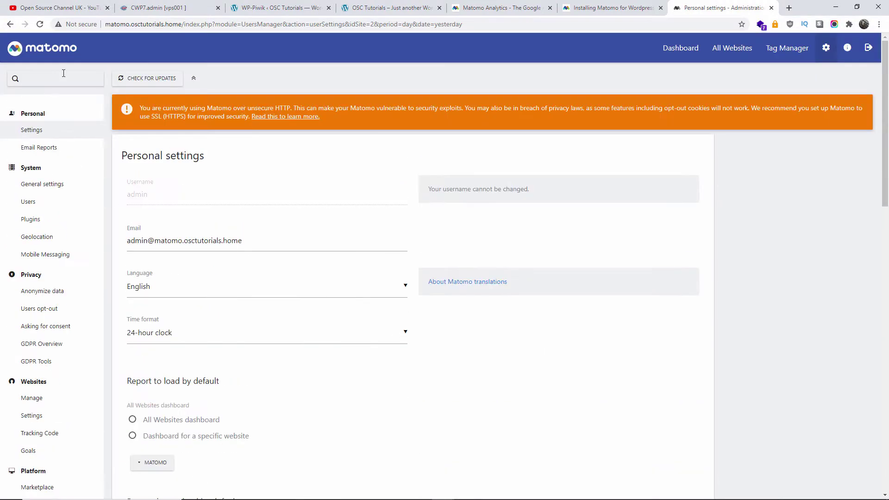
click(689, 47)
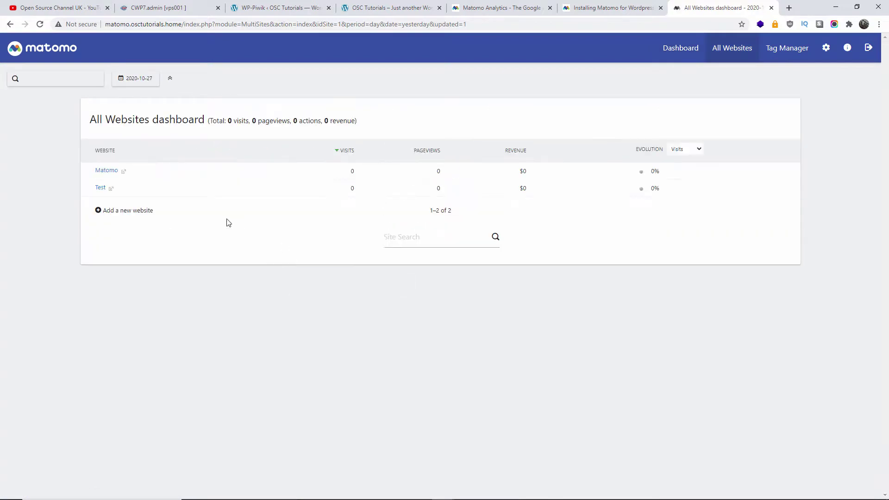
click(101, 188)
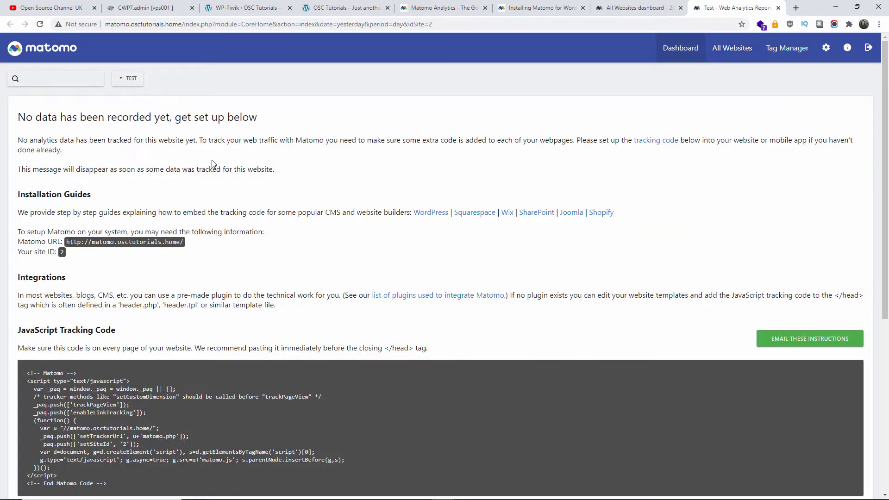
Step: Reload the Organic Store homepage and visit its About and All Products pages
click(273, 7)
click(303, 6)
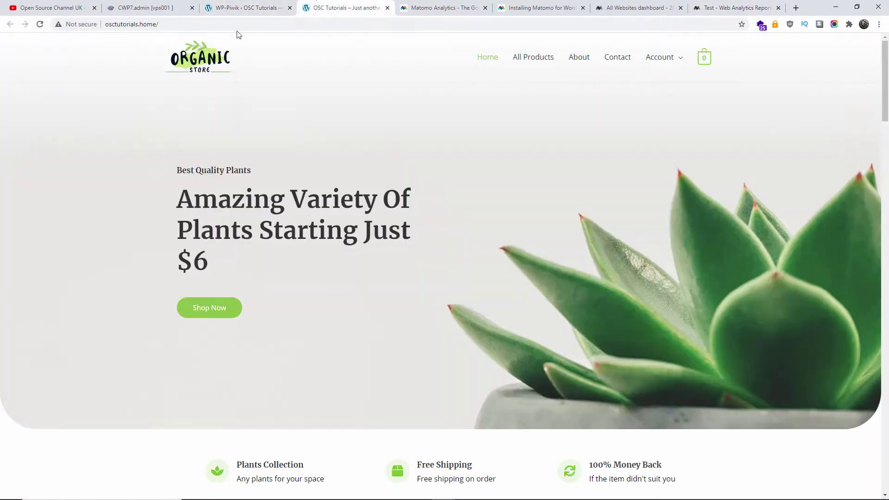
click(198, 25)
key(Return)
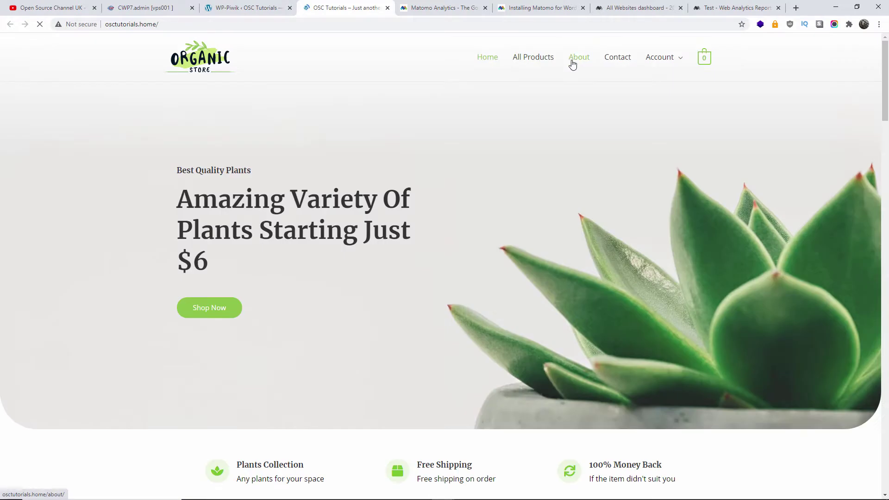
click(573, 64)
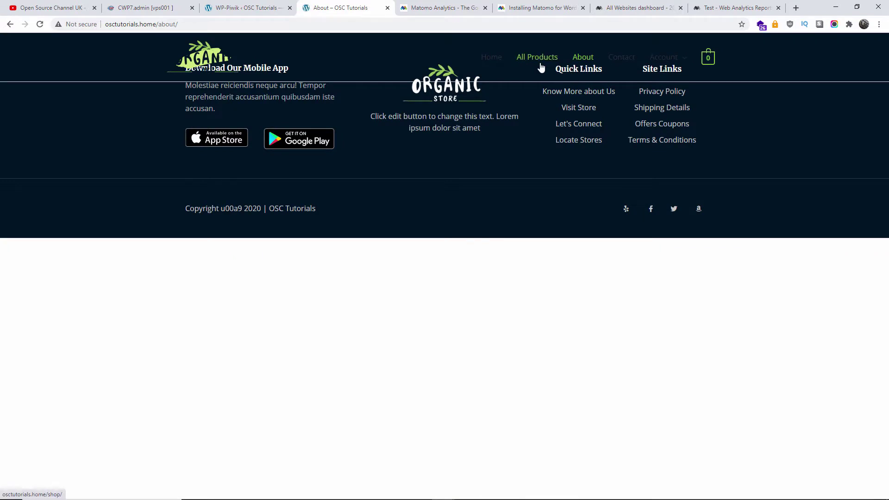
click(541, 65)
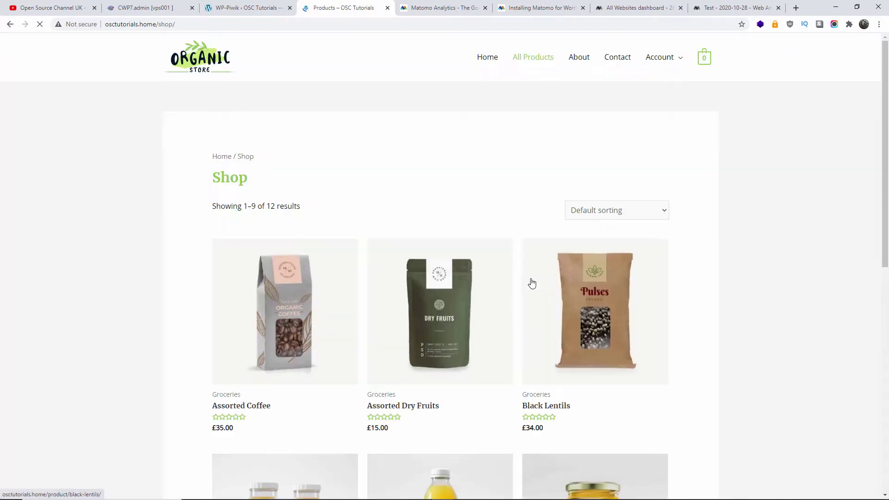
Step: Open the Fresh Organic Honey product page and update the cart
drag(885, 181, 884, 321)
click(632, 213)
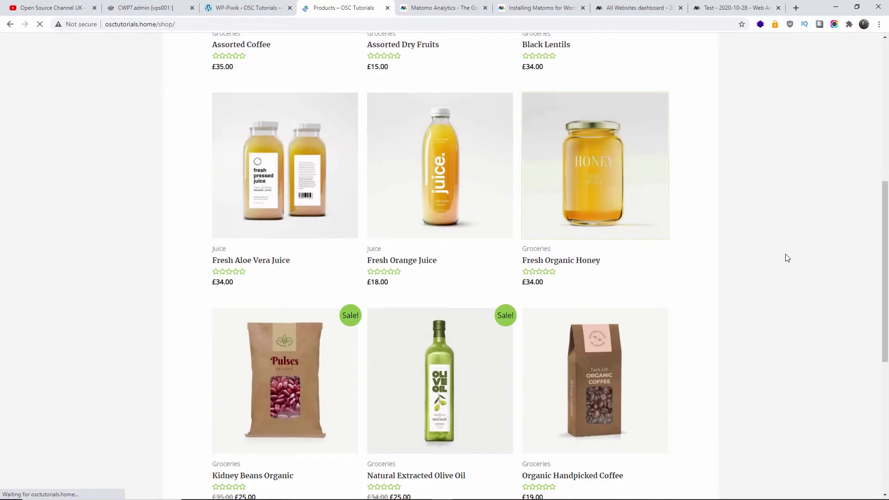
scroll(463, 246, down, 15)
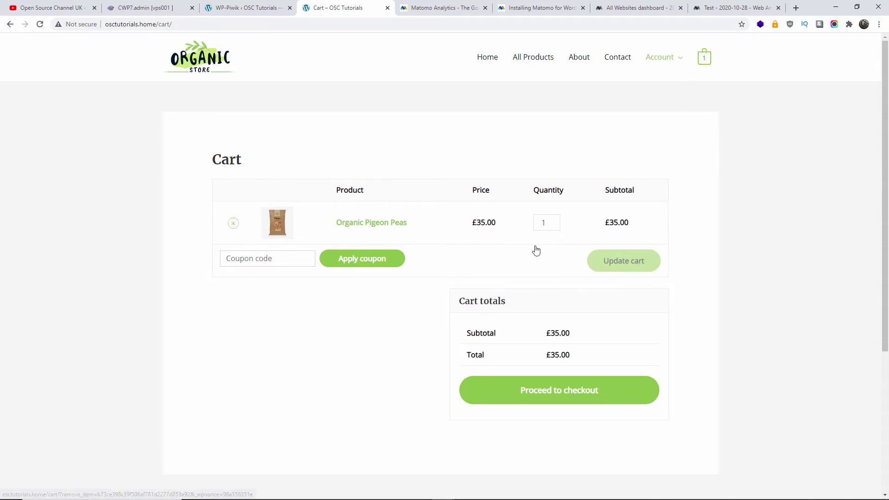
click(611, 254)
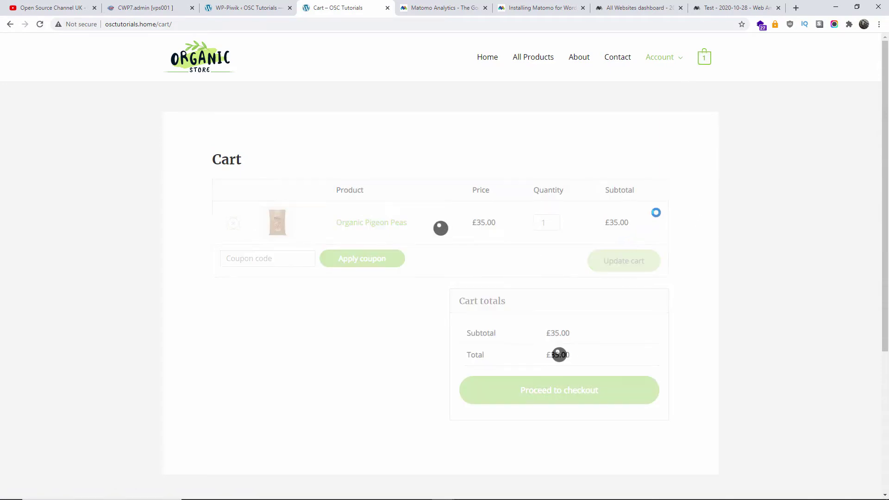
click(711, 10)
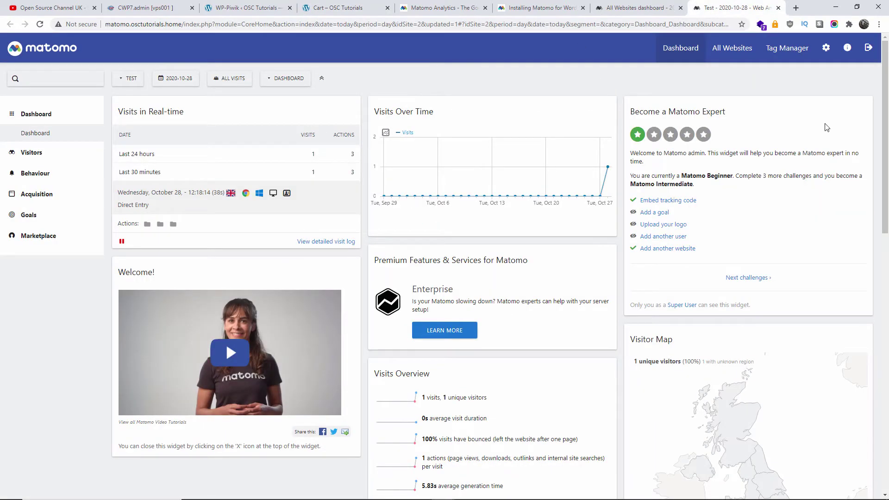
Step: Check the recorded visit in Visits Over Time, Visitor Map and Channel Types, then go to the YouTube channel
mouse_move(607, 170)
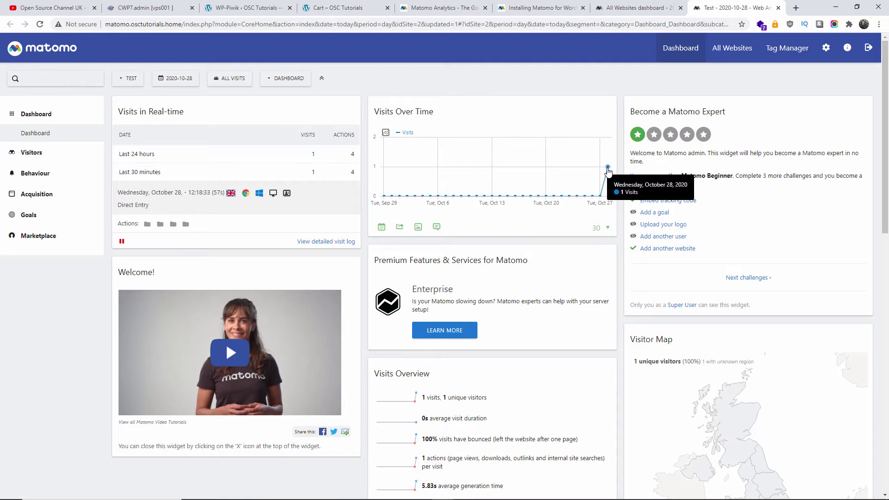
scroll(662, 227, down, 6)
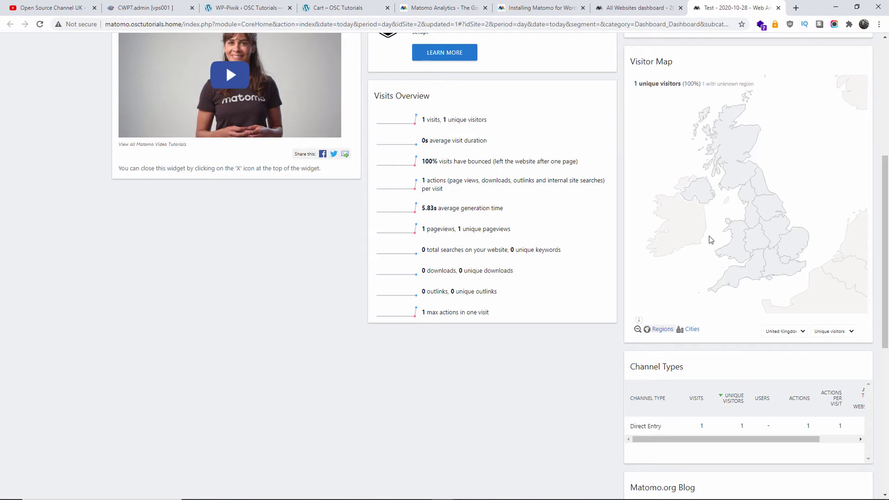
scroll(709, 243, down, 6)
scroll(701, 241, up, 1)
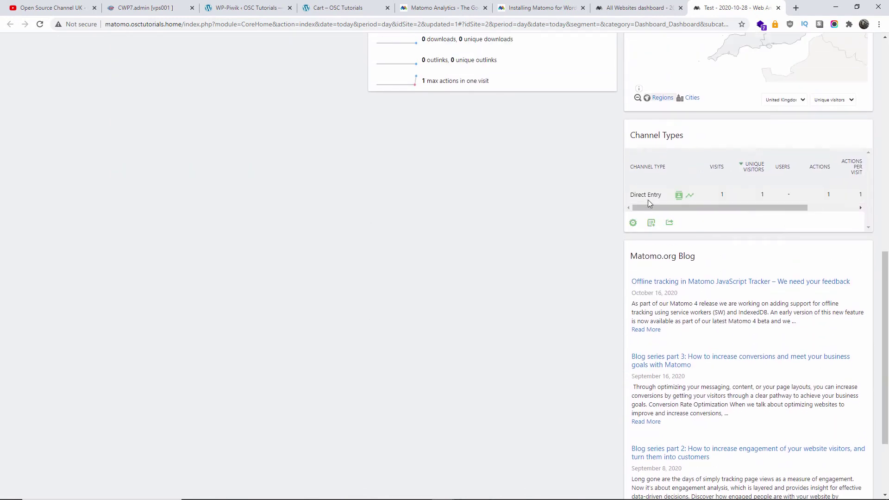
scroll(522, 215, up, 11)
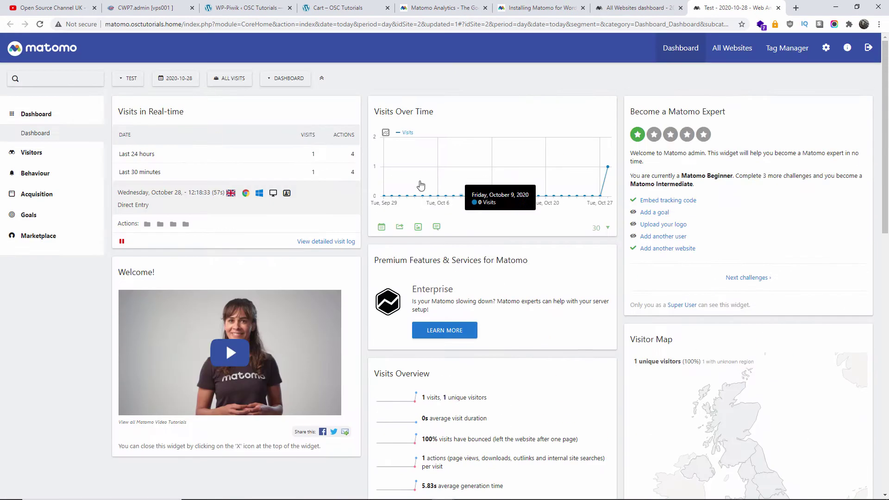
click(37, 115)
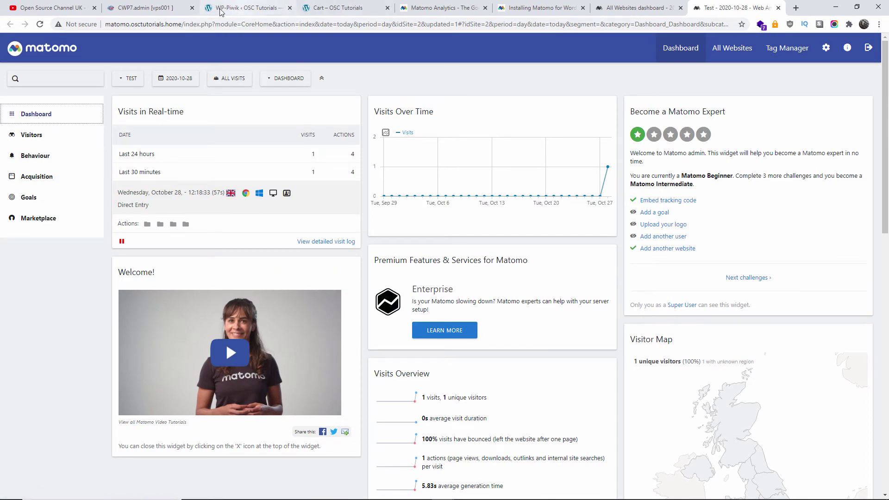
click(74, 6)
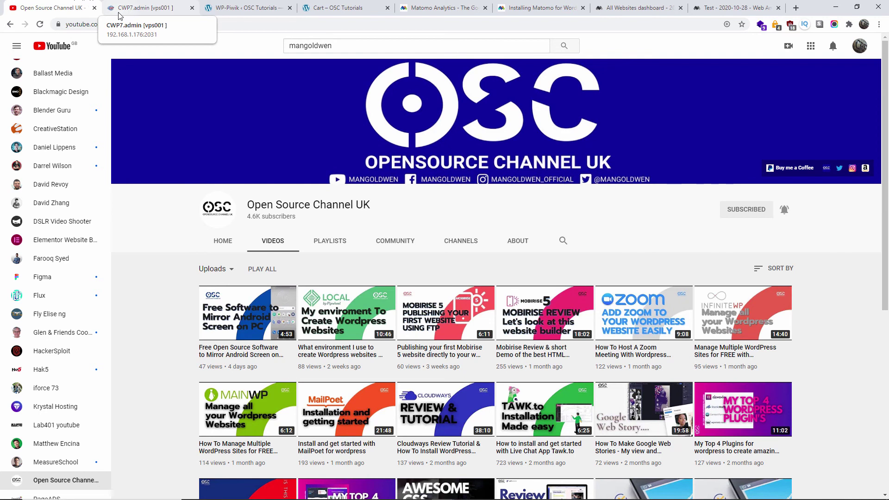
Step: Show the Open Source Channel UK About page with its description, subscribers and view count
click(517, 241)
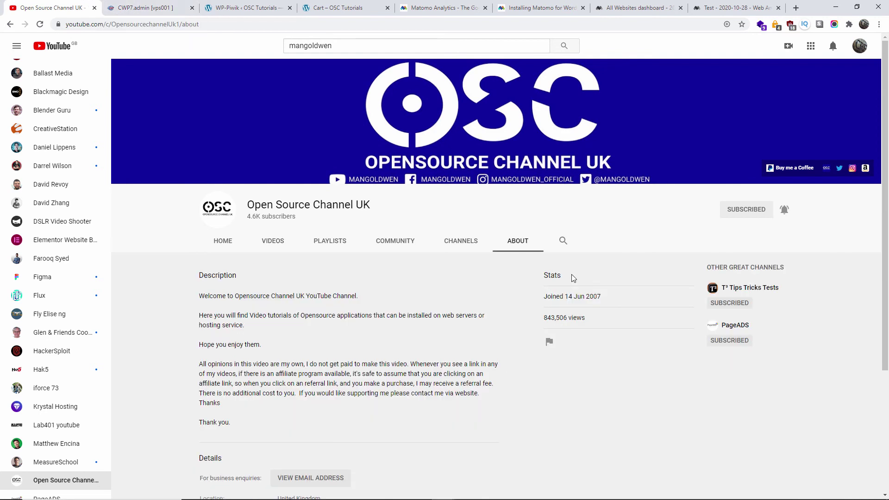